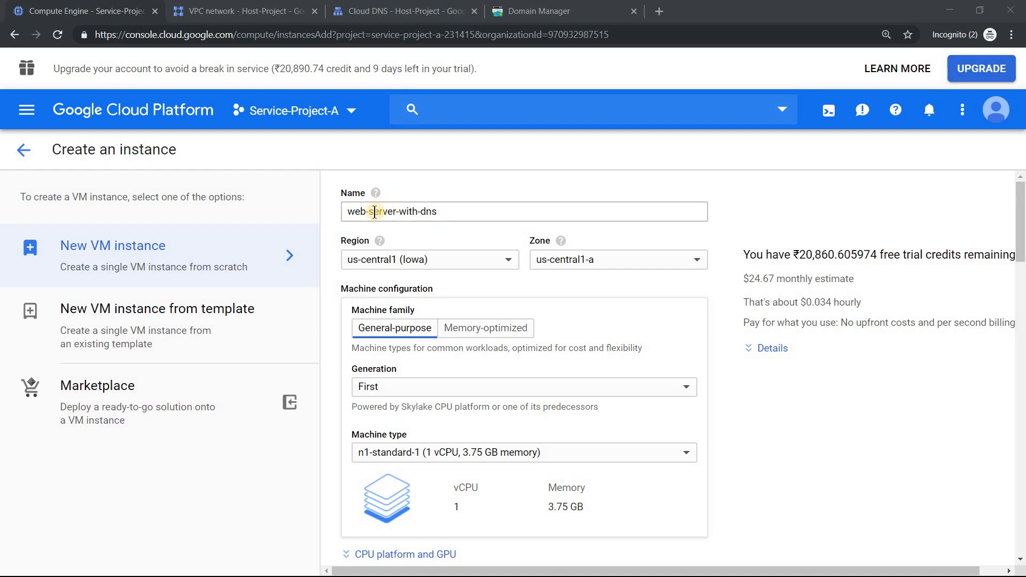
Step: Set the region of the new VM instance web-server-with-dns to asia-south1 (Mumbai)
{"action": "left_click", "coordinate": [490, 272]}
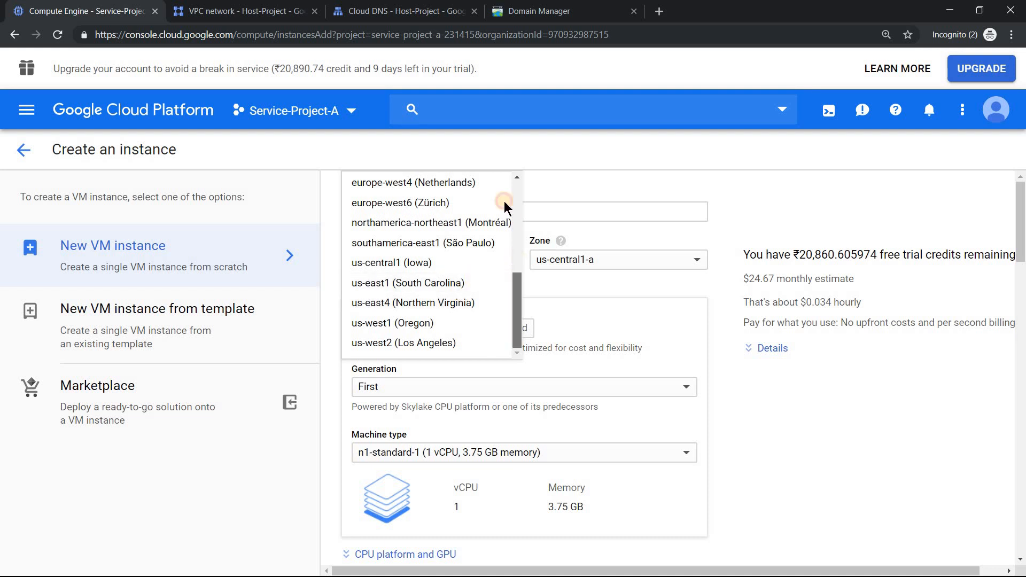
{"action": "scroll", "coordinate": [497, 211], "scroll_direction": "up", "scroll_amount": 5}
{"action": "left_click", "coordinate": [436, 269]}
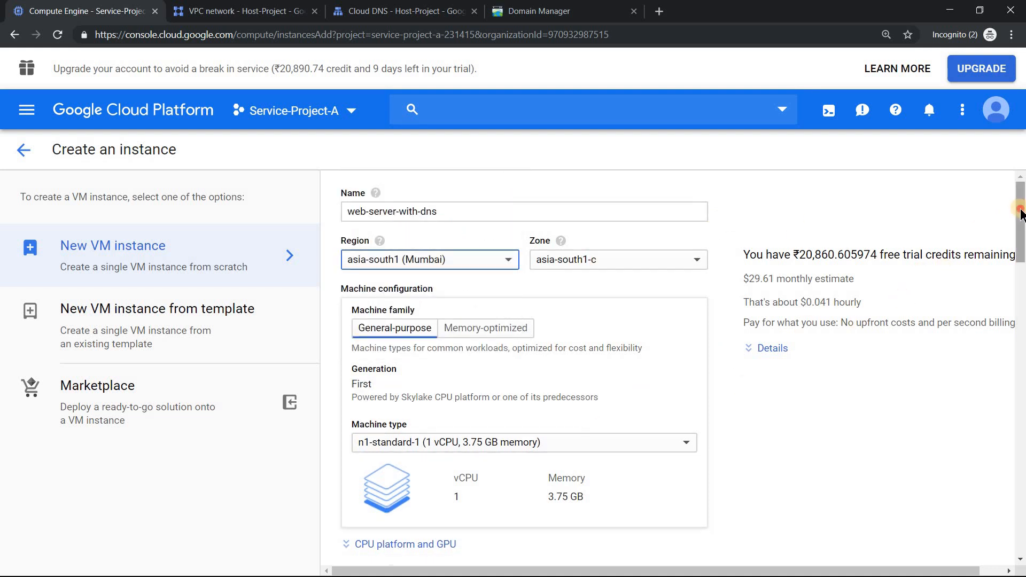
Step: Check the firewall options on the instance form against the allowed ports in Host-Project's firewall rules
{"action": "scroll", "coordinate": [1021, 235], "scroll_direction": "down", "scroll_amount": 1}
{"action": "left_click_drag", "start_coordinate": [1021, 234], "coordinate": [1016, 329]}
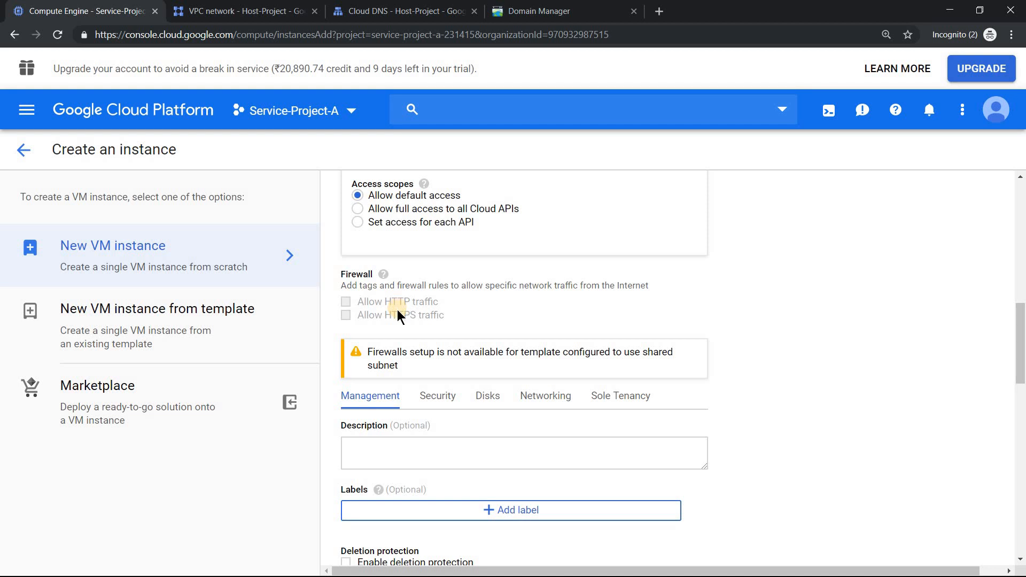
{"action": "left_click", "coordinate": [238, 11]}
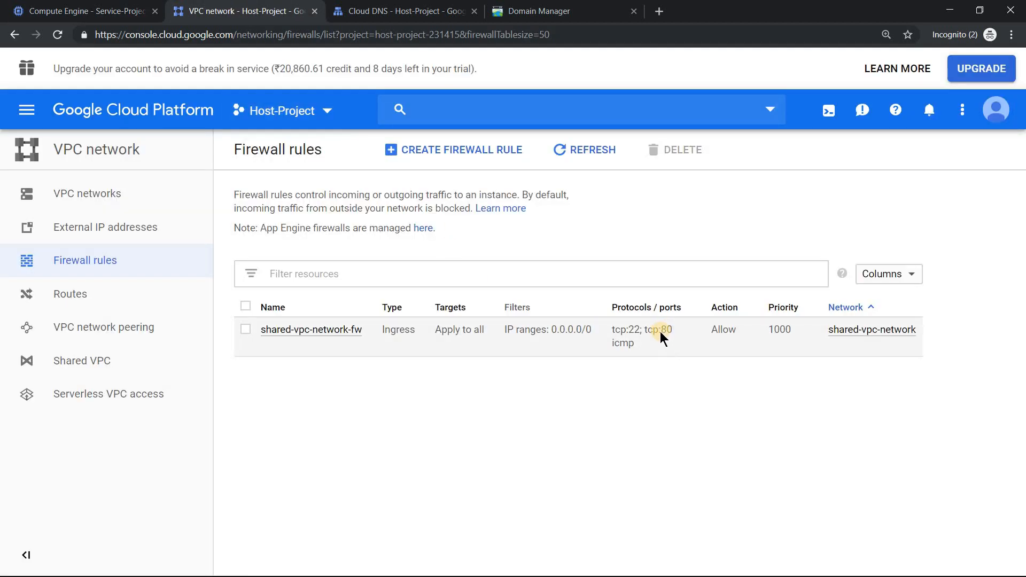
{"action": "left_click", "coordinate": [80, 11]}
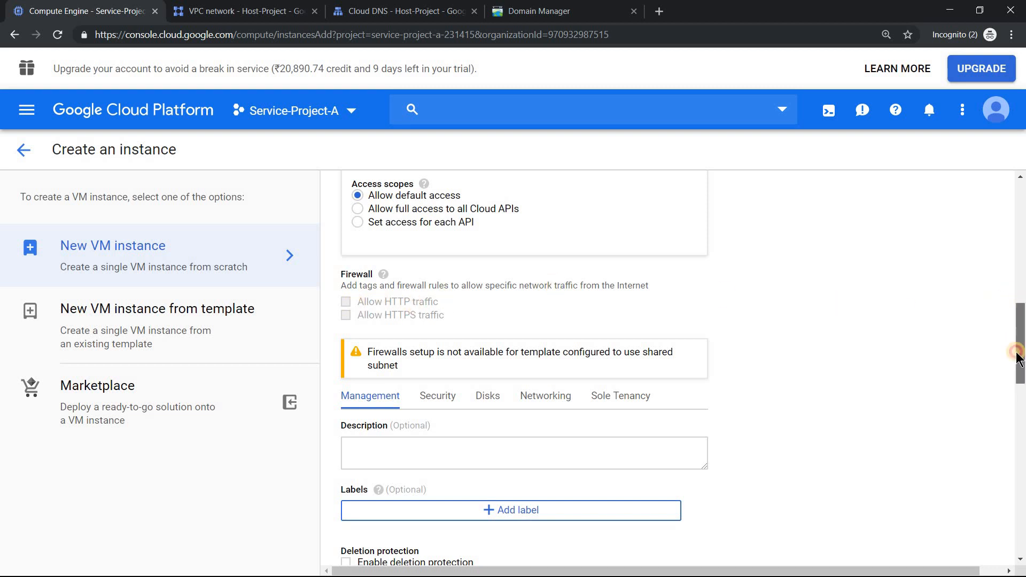
Step: Review the instance's networking settings, including the shared subnetwork used by its network interface
{"action": "left_click_drag", "start_coordinate": [1019, 334], "coordinate": [991, 362]}
{"action": "left_click", "coordinate": [546, 263]}
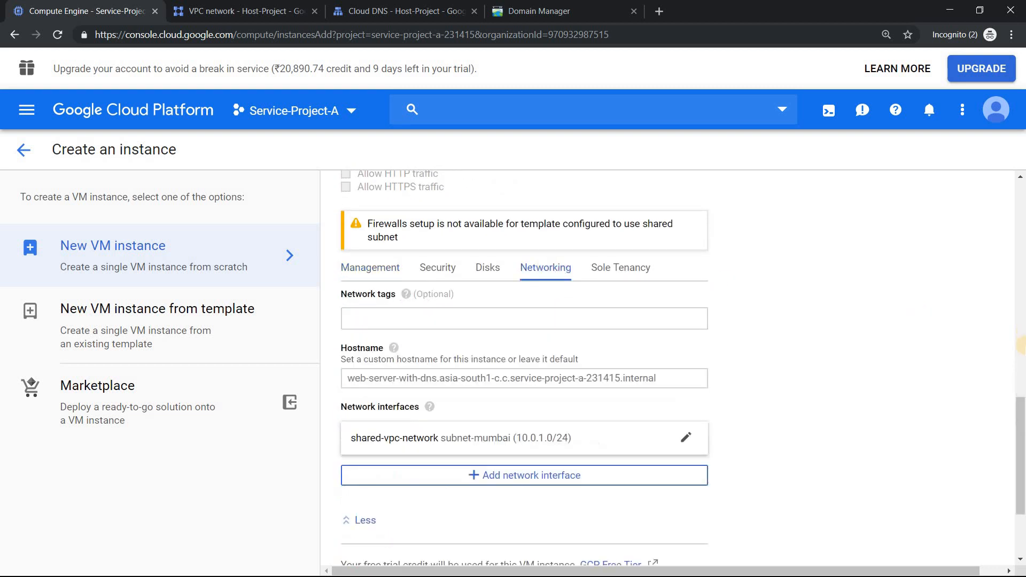
{"action": "scroll", "coordinate": [922, 435], "scroll_direction": "down", "scroll_amount": 1}
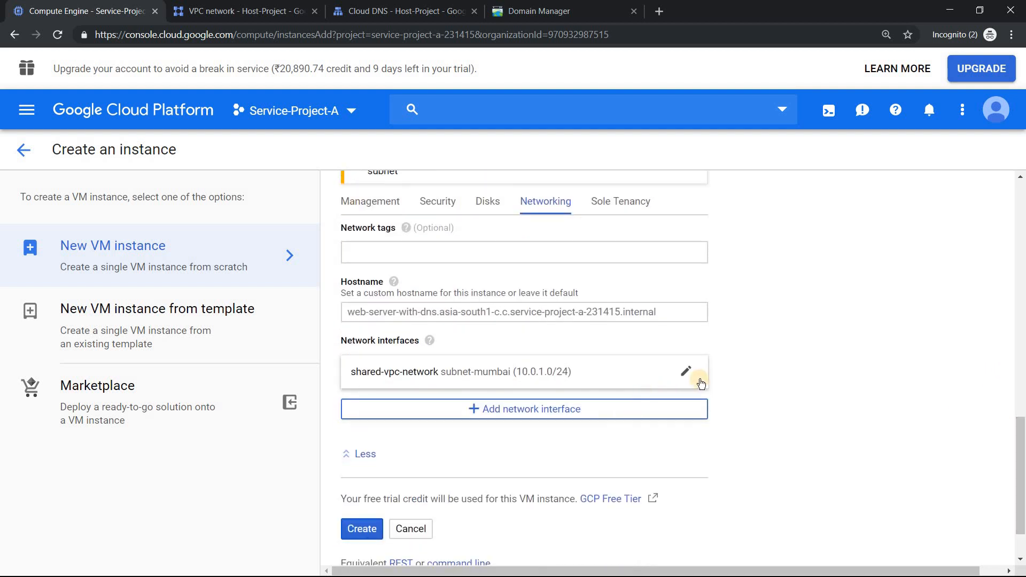
{"action": "left_click", "coordinate": [683, 369]}
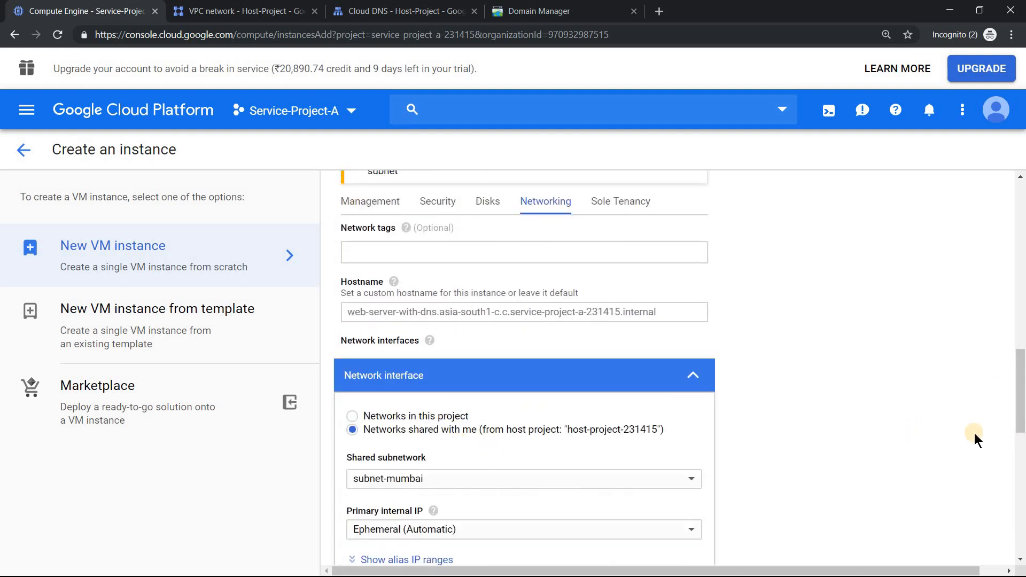
{"action": "left_click", "coordinate": [692, 375]}
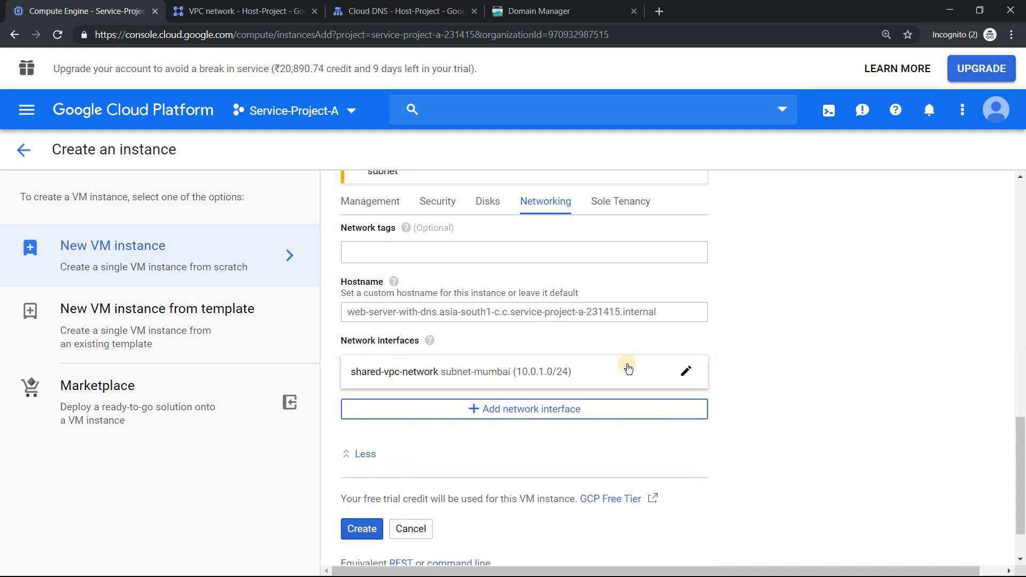
Step: Review the startup script that installs apache2 and create the VM instance
{"action": "left_click", "coordinate": [378, 201]}
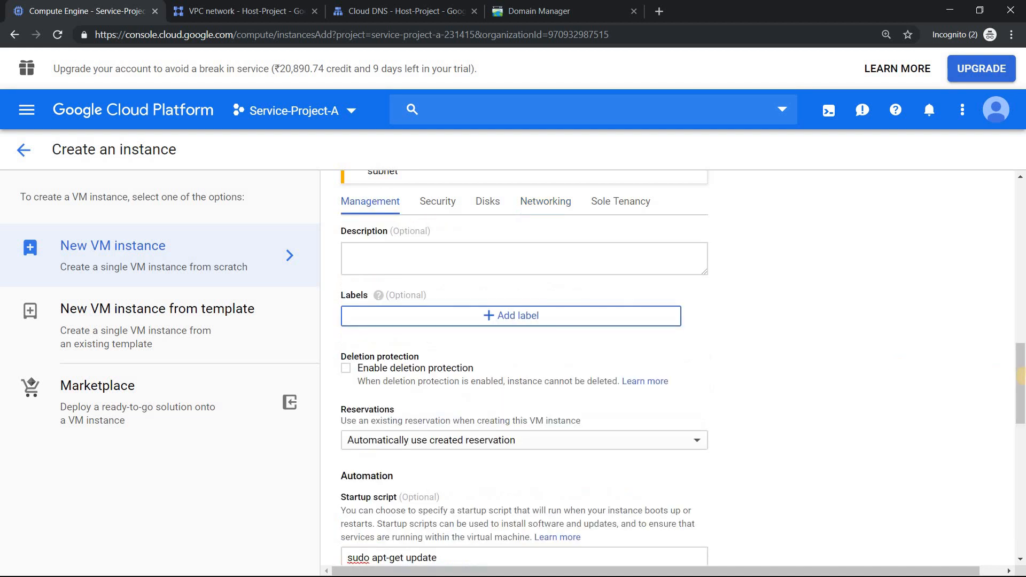
{"action": "left_click_drag", "start_coordinate": [1019, 392], "coordinate": [1009, 460]}
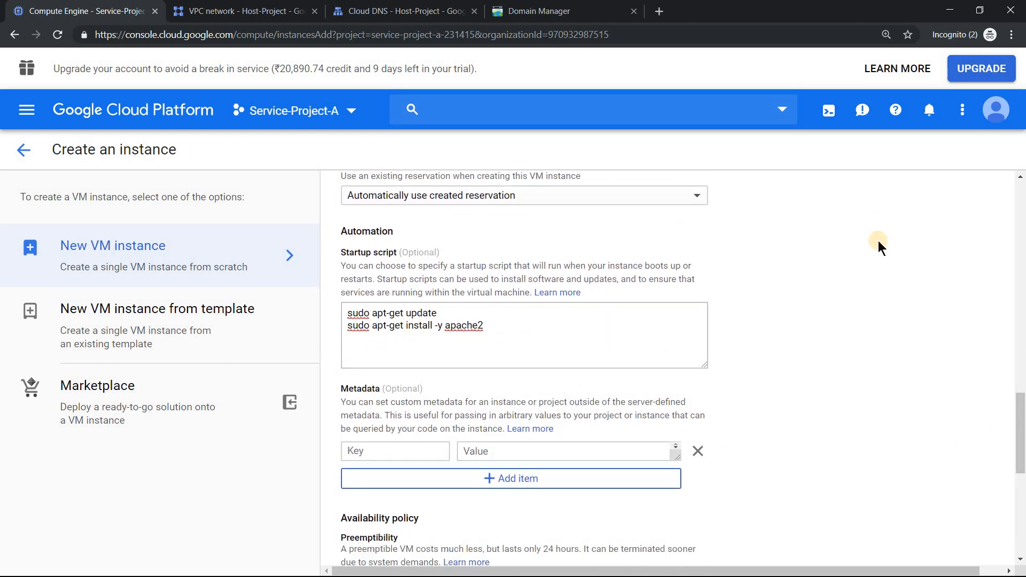
{"action": "scroll", "coordinate": [852, 303], "scroll_direction": "up", "scroll_amount": 15}
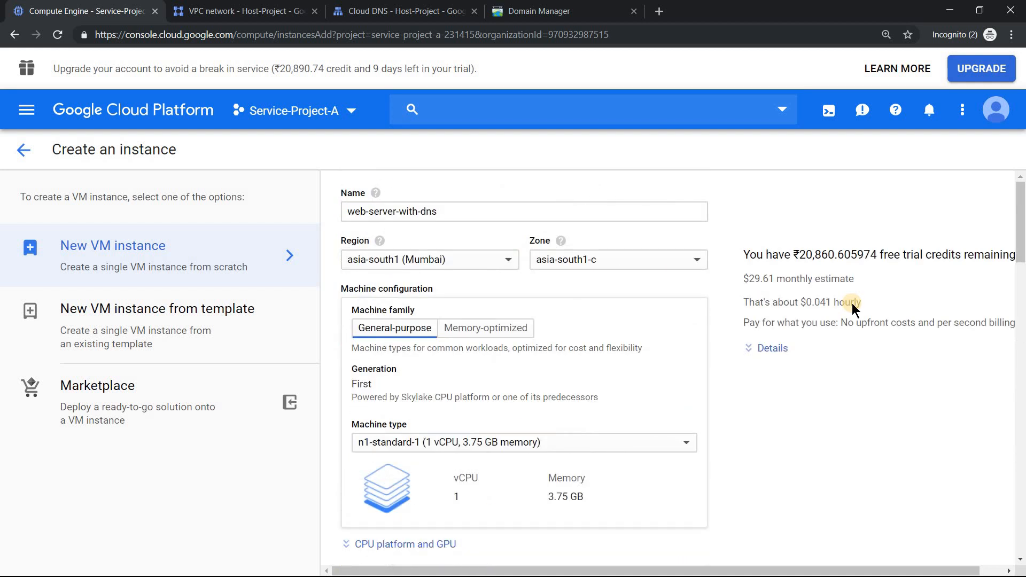
{"action": "scroll", "coordinate": [851, 303], "scroll_direction": "down", "scroll_amount": 15}
{"action": "left_click", "coordinate": [359, 466]}
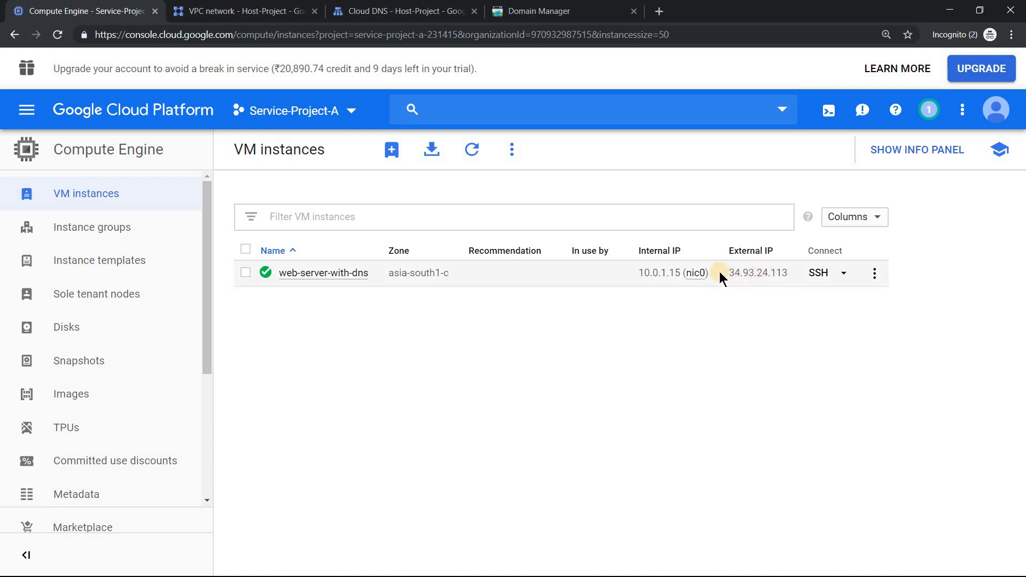
Step: Open the instance's external IP 34.93.24.113 in a new browser tab and compare it with the VM instances list
{"action": "left_click_drag", "start_coordinate": [730, 272], "coordinate": [783, 277]}
{"action": "key", "text": "ctrl+c"}
{"action": "key", "text": "ctrl+t"}
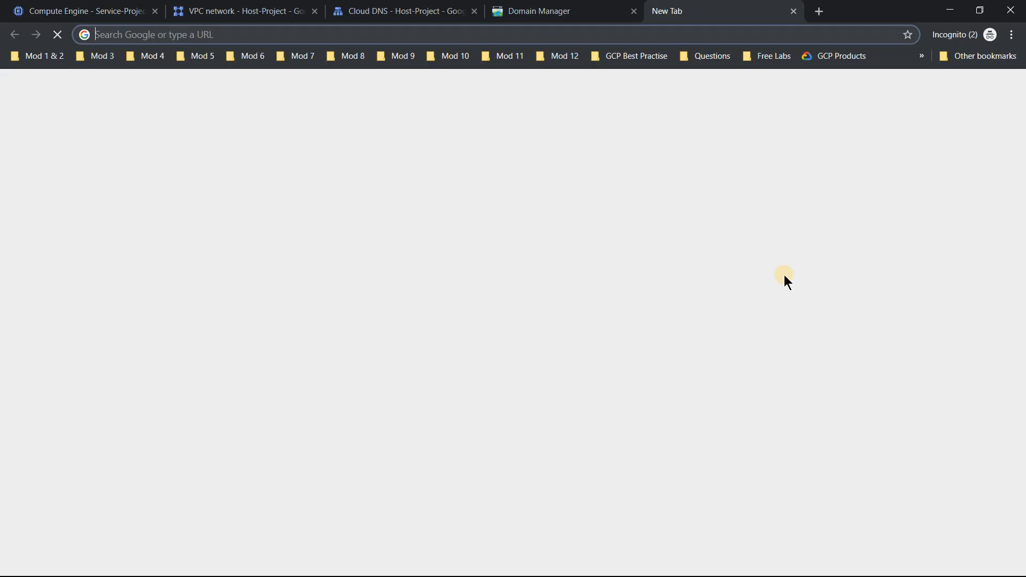
{"action": "key", "text": "ctrl+v"}
{"action": "key", "text": "Return"}
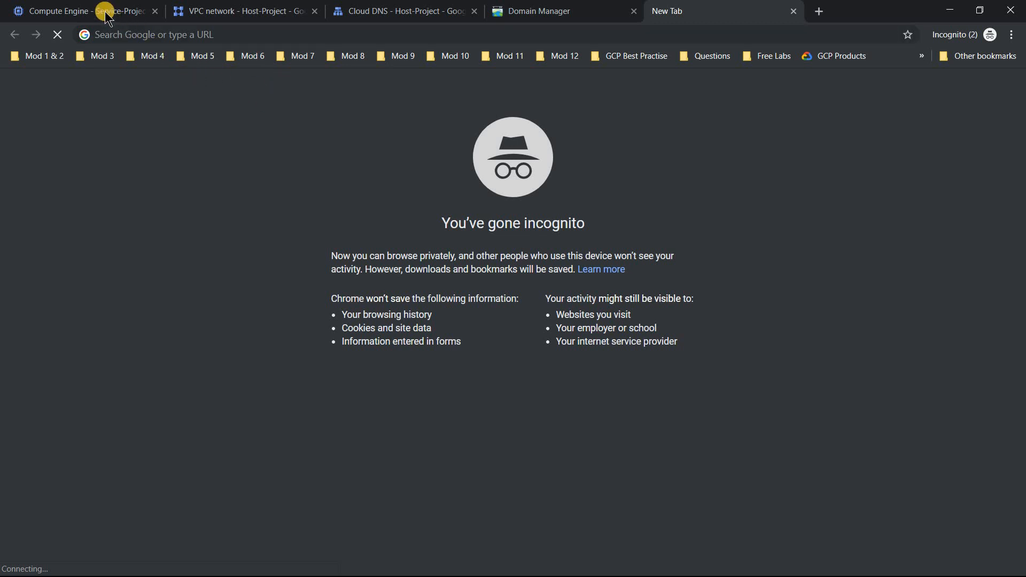
{"action": "left_click", "coordinate": [163, 37]}
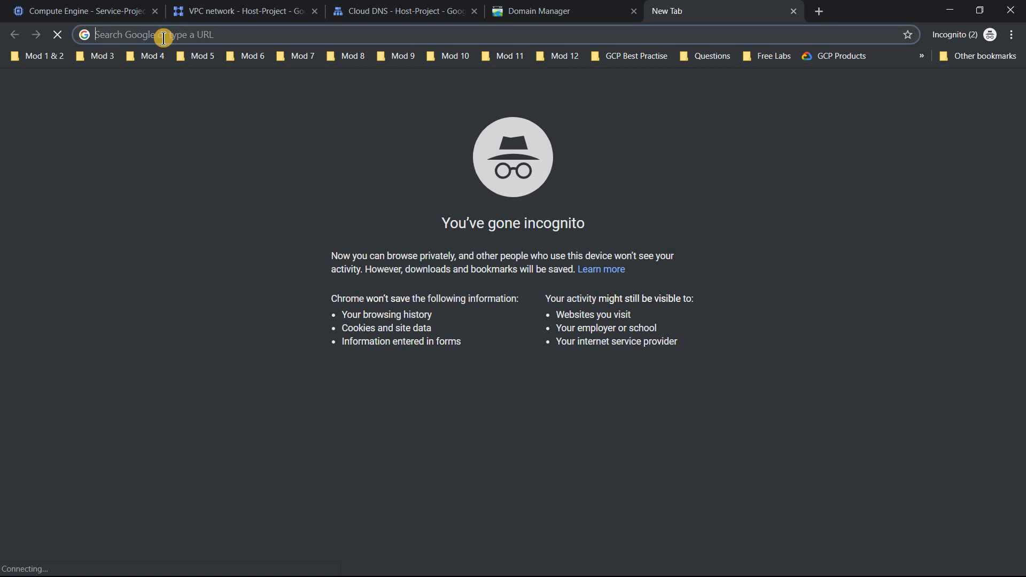
{"action": "key", "text": "ctrl+v"}
{"action": "key", "text": "Return"}
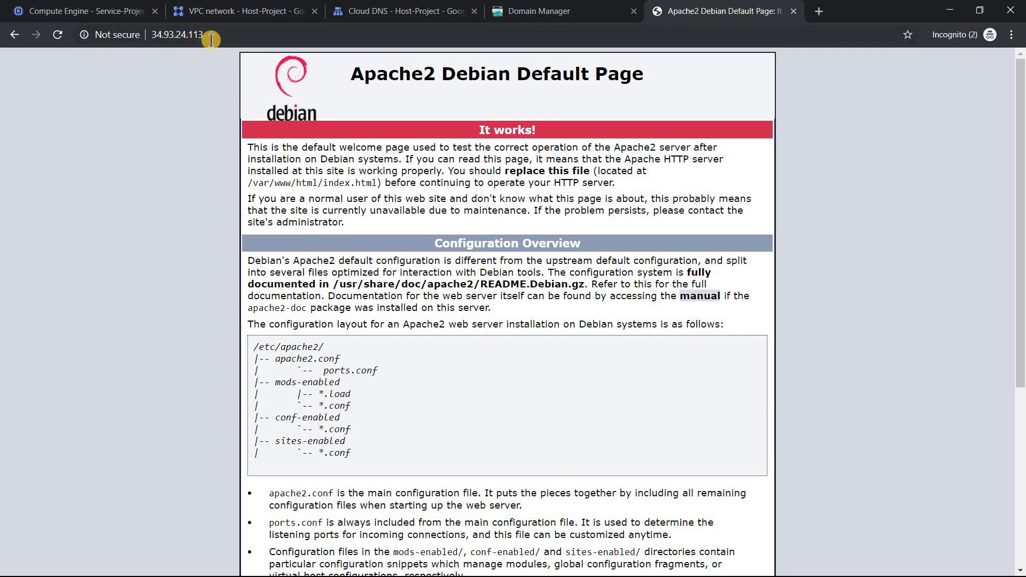
{"action": "left_click", "coordinate": [59, 11]}
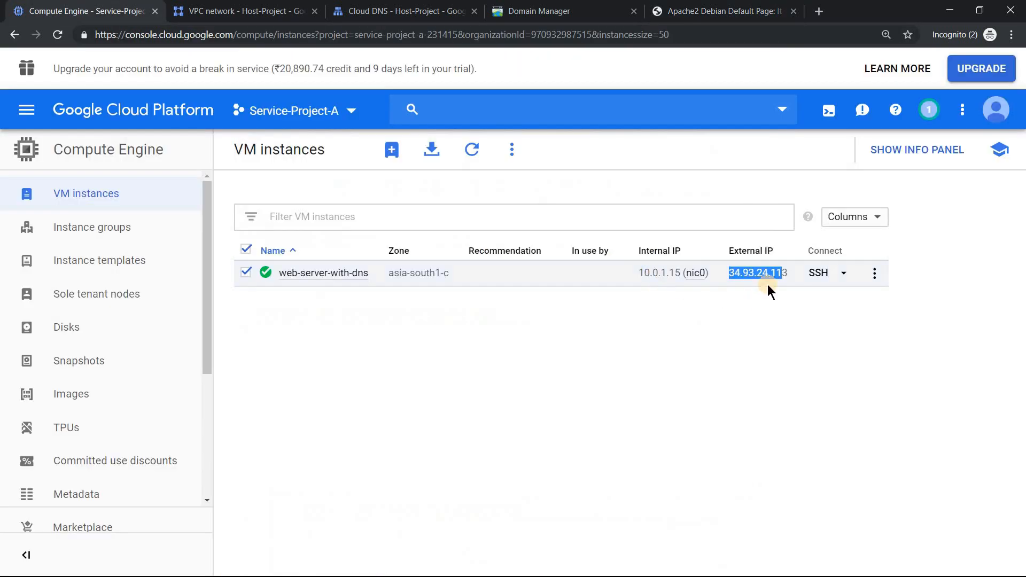
{"action": "left_click", "coordinate": [704, 10]}
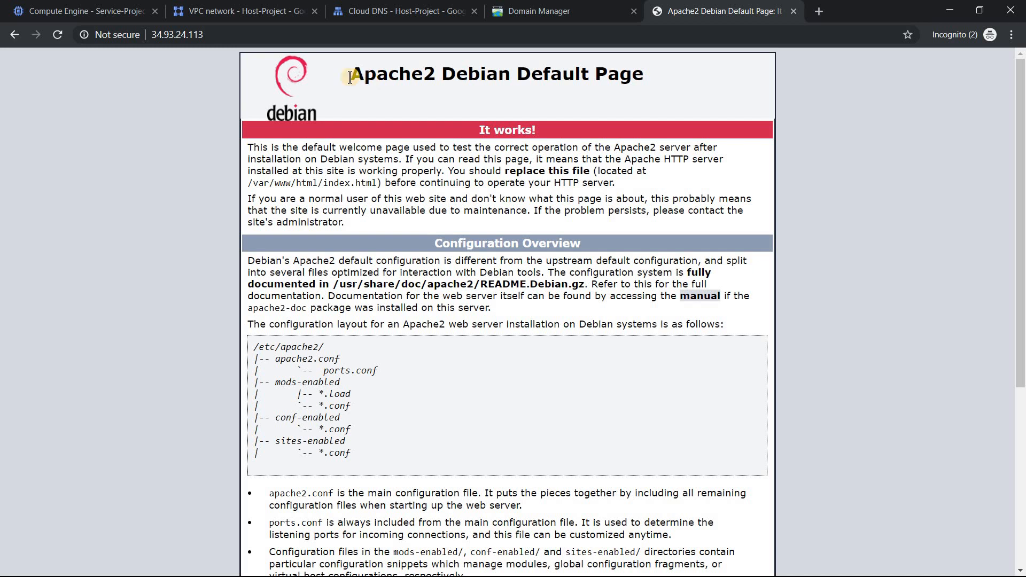
Step: Open the Cloud DNS page under Network services in Host-Project
{"action": "left_click", "coordinate": [230, 10]}
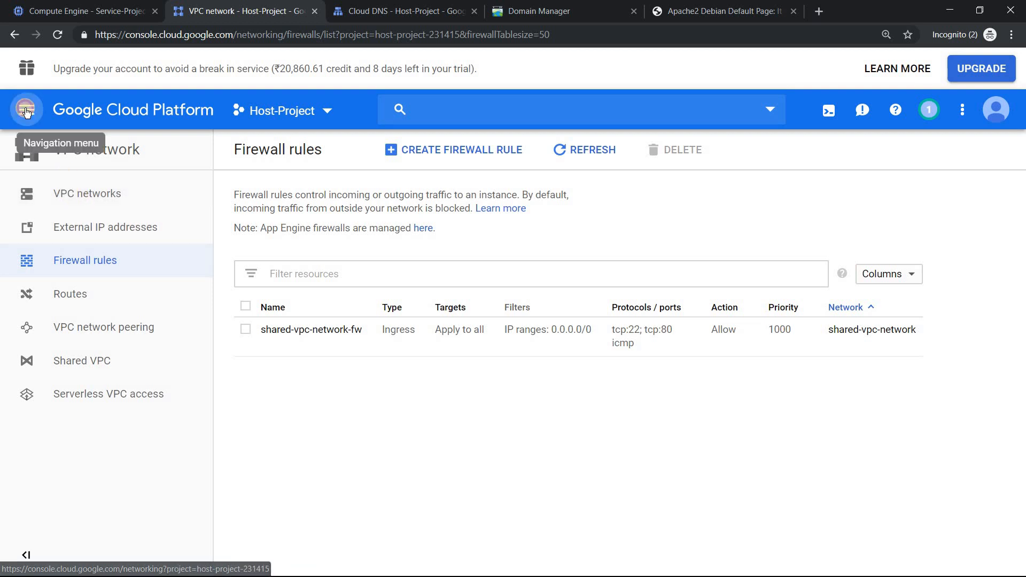
{"action": "left_click", "coordinate": [35, 131]}
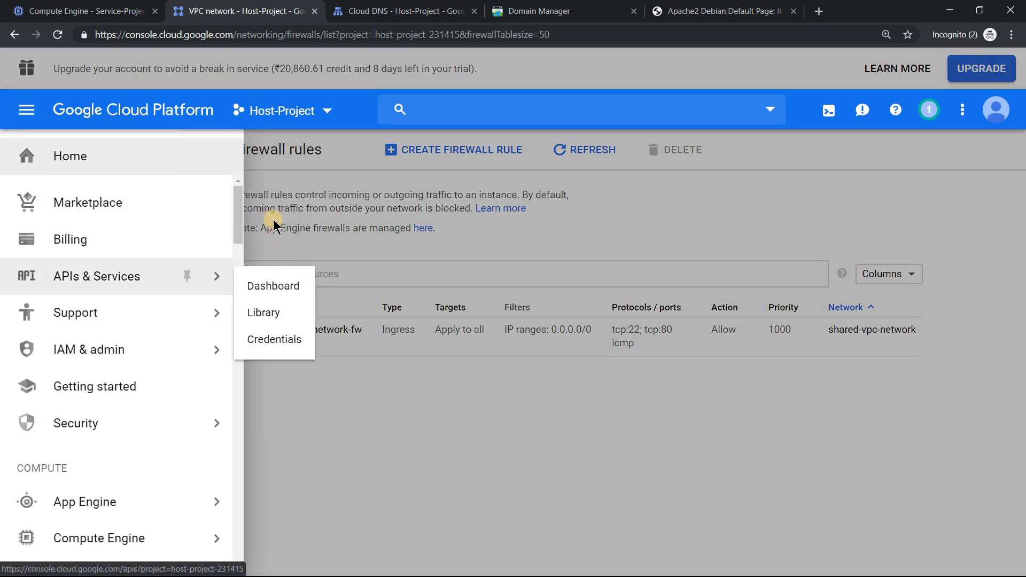
{"action": "left_click_drag", "start_coordinate": [240, 215], "coordinate": [239, 330]}
{"action": "mouse_move", "coordinate": [179, 318]}
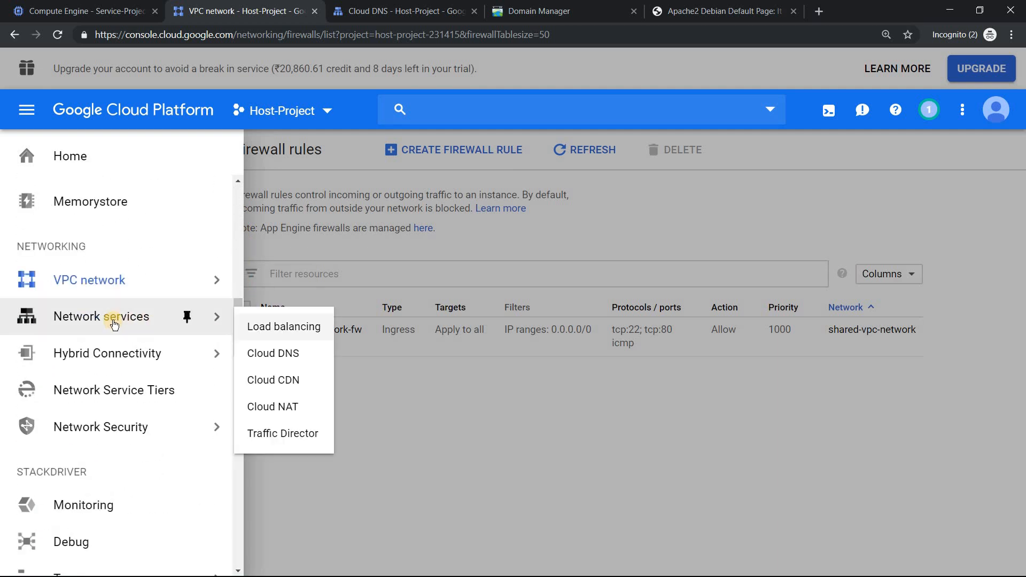
{"action": "left_click", "coordinate": [289, 363]}
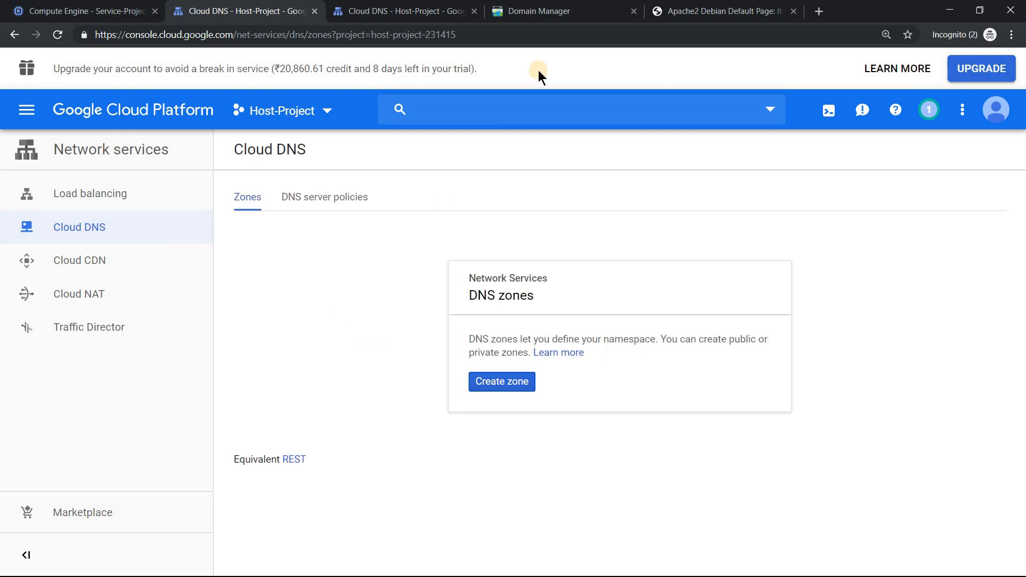
Step: Look at the registered domain in Domain Manager and the Apache page, and return to Host-Project's Cloud DNS zones
{"action": "left_click", "coordinate": [559, 12]}
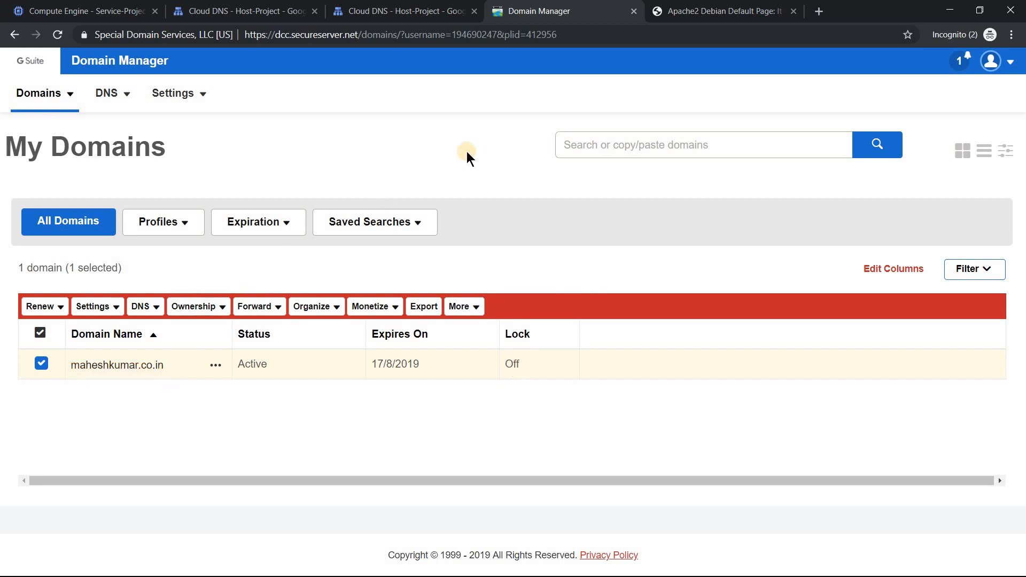
{"action": "key", "text": "ctrl+Tab"}
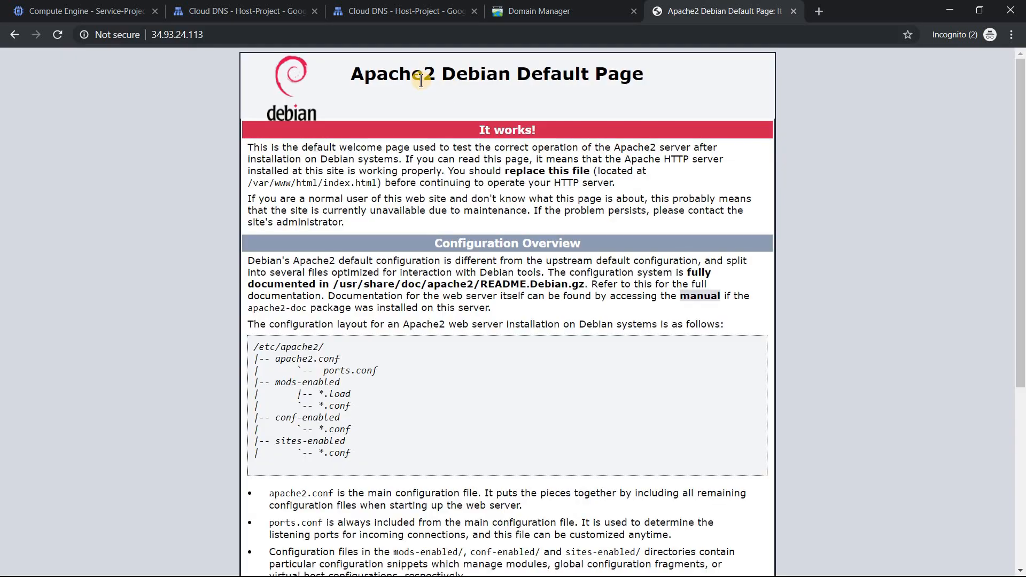
{"action": "left_click", "coordinate": [230, 11]}
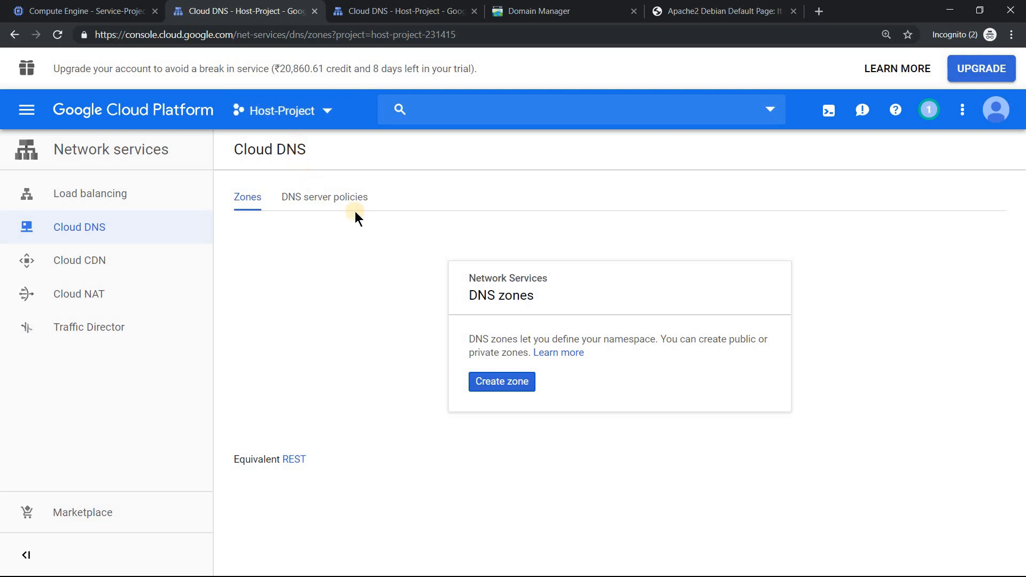
Step: Start a new public DNS zone and name it after the registered domain, with hyphens instead of dots
{"action": "left_click", "coordinate": [515, 386]}
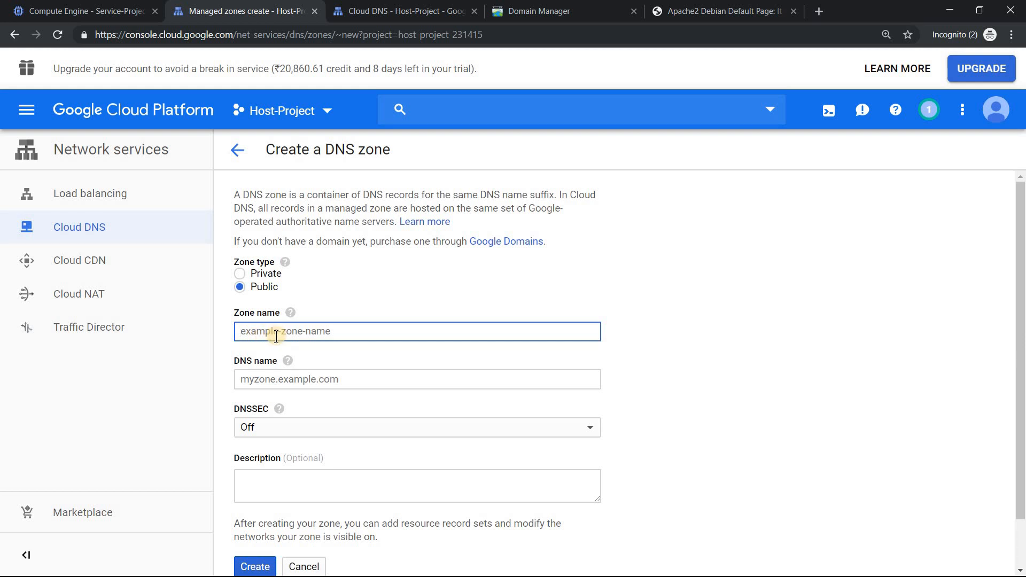
{"action": "type", "text": "maheshkumar-kumar-"}
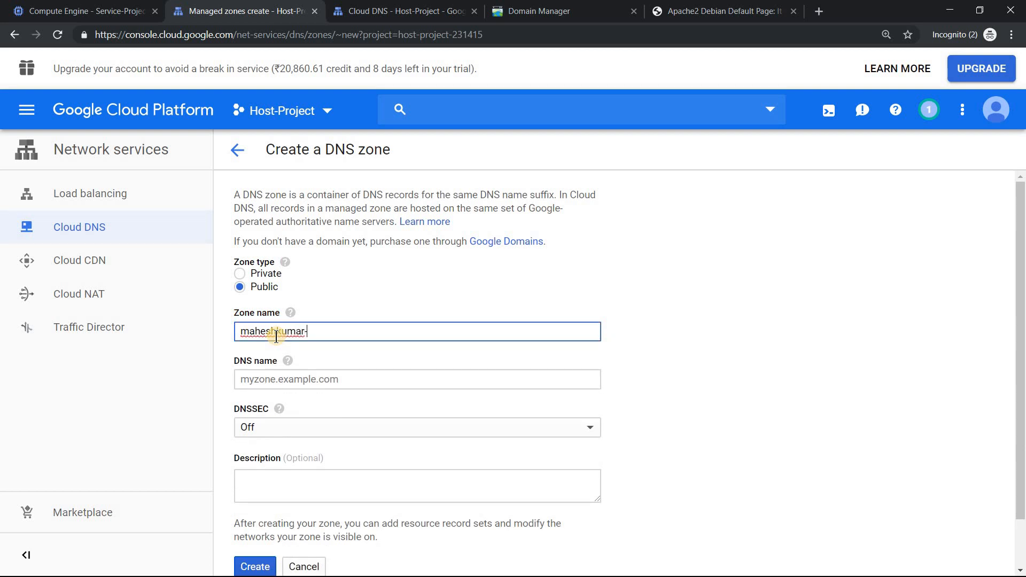
{"action": "type", "text": "co-in"}
Step: Set the zone's DNS name to the registered domain listed in Domain Manager and create the zone with DNSSEC off
{"action": "left_click", "coordinate": [340, 380]}
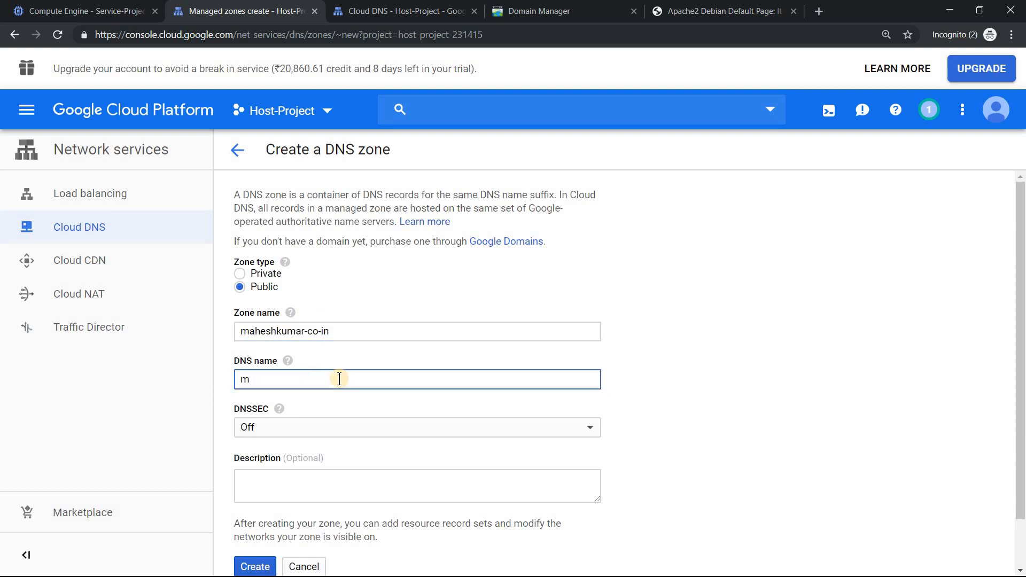
{"action": "key", "text": "BackSpace"}
{"action": "left_click", "coordinate": [556, 11]}
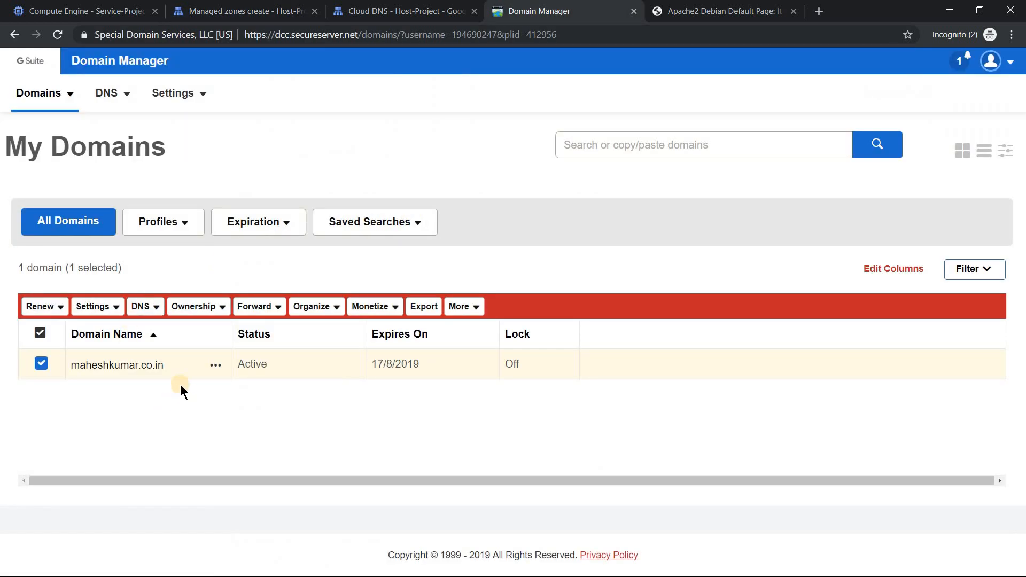
{"action": "left_click_drag", "start_coordinate": [174, 365], "coordinate": [70, 370]}
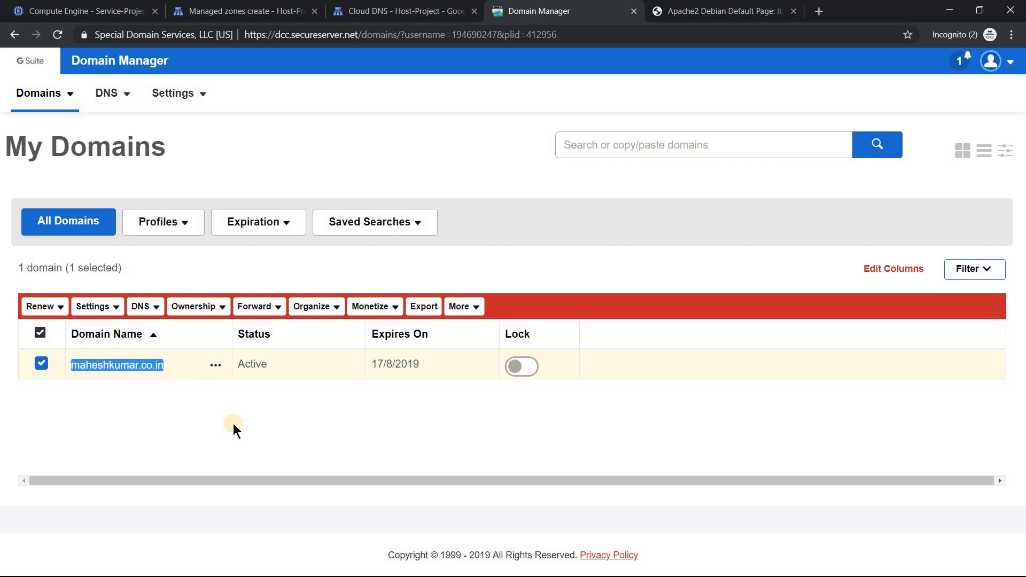
{"action": "left_click", "coordinate": [246, 10]}
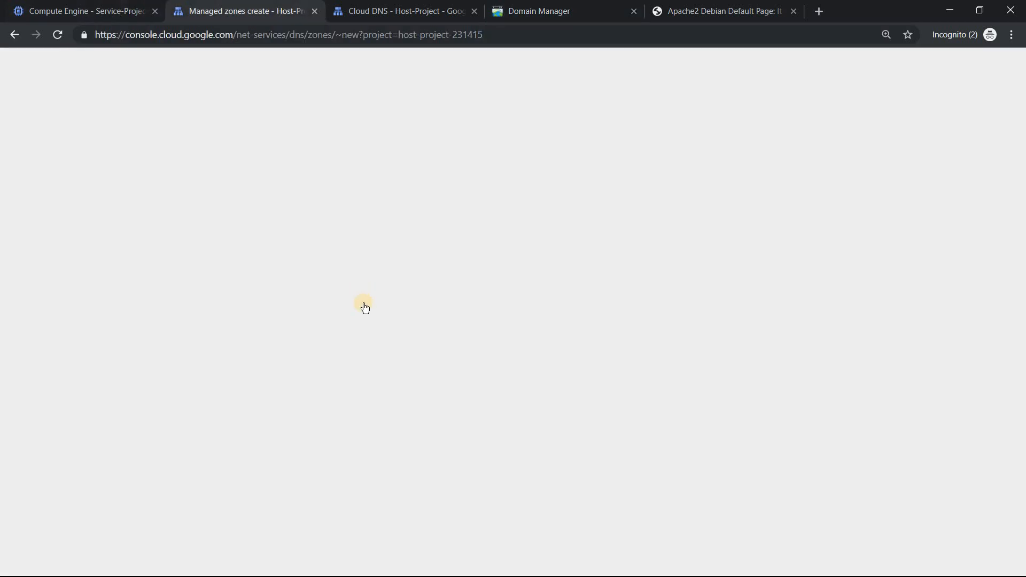
{"action": "type", "text": "maheshkumar.co.in"}
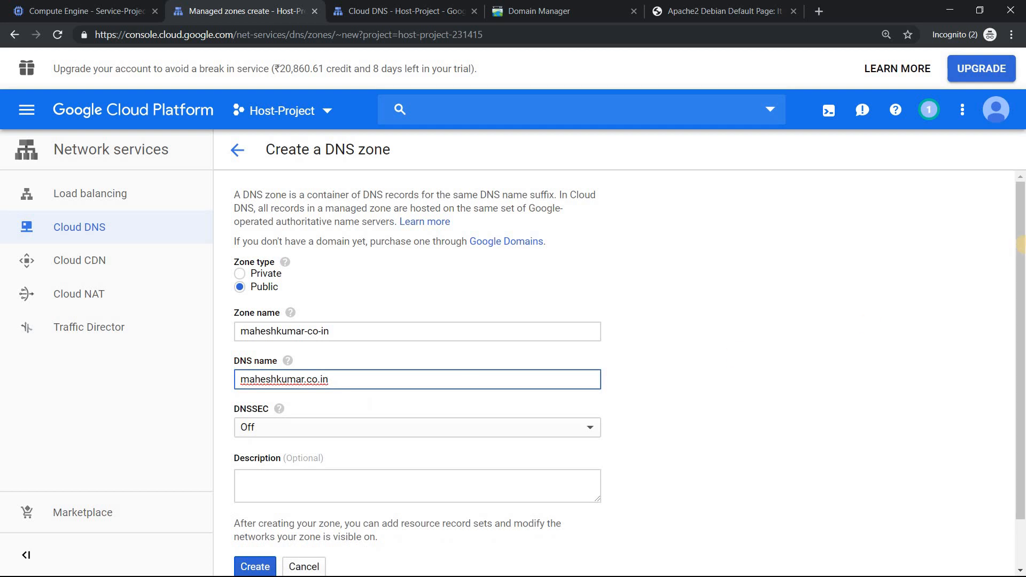
{"action": "left_click_drag", "start_coordinate": [1021, 270], "coordinate": [1021, 316]}
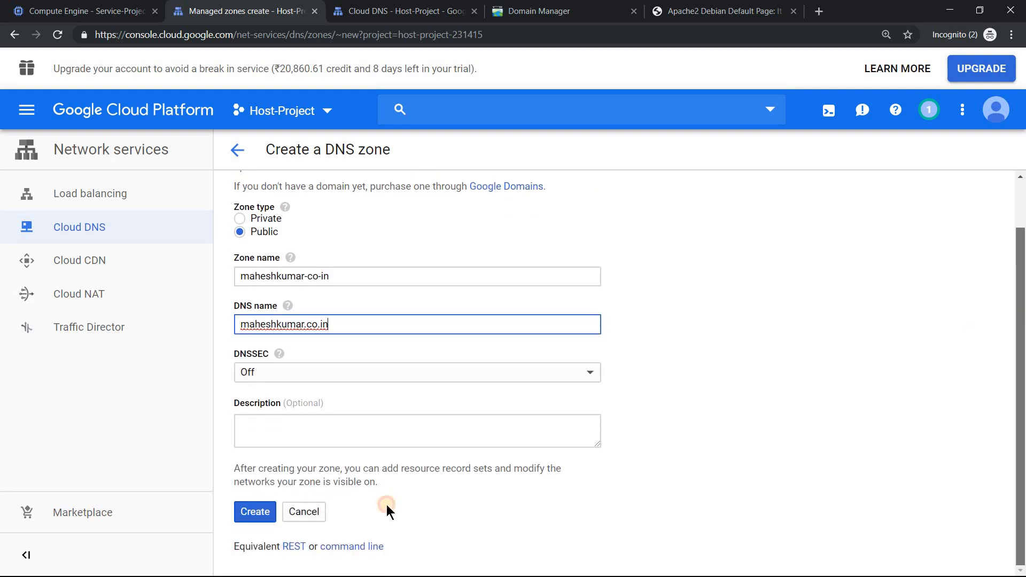
{"action": "left_click", "coordinate": [262, 515]}
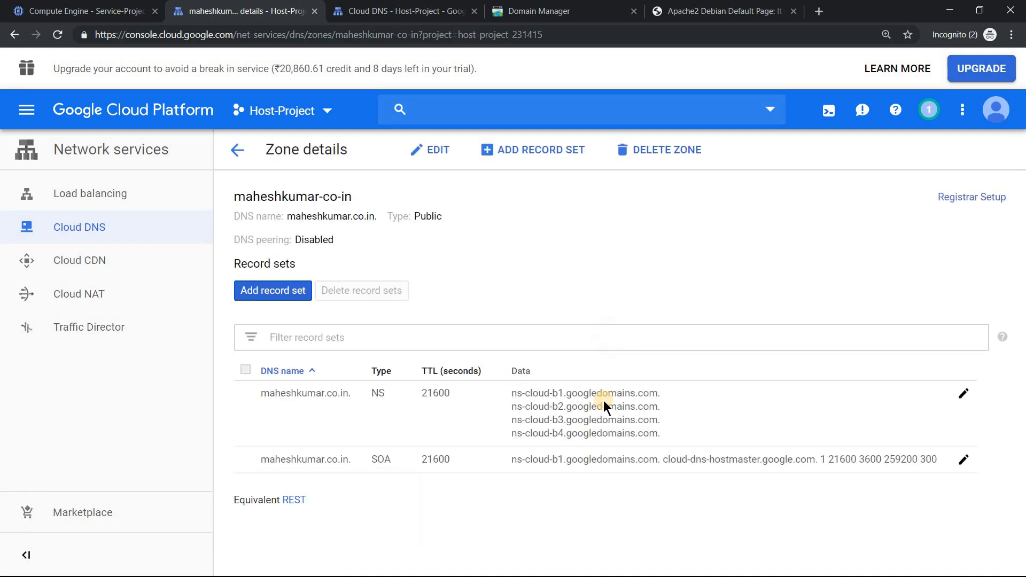
Step: Open the zone's registrar setup details and copy the first name server, ns-cloud-b1.googledomains.com, without its trailing dot
{"action": "left_click_drag", "start_coordinate": [511, 386], "coordinate": [656, 432]}
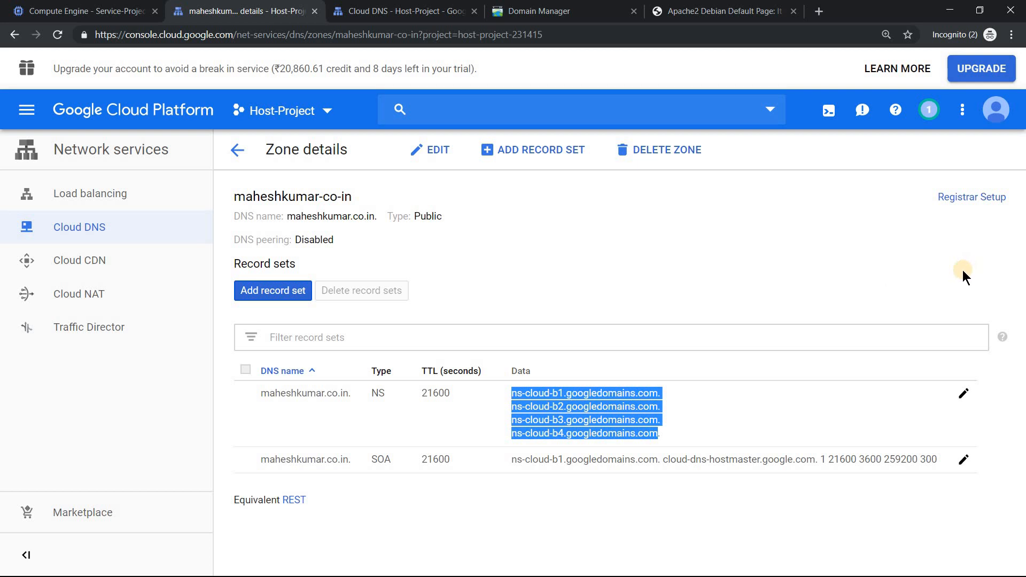
{"action": "left_click", "coordinate": [988, 198]}
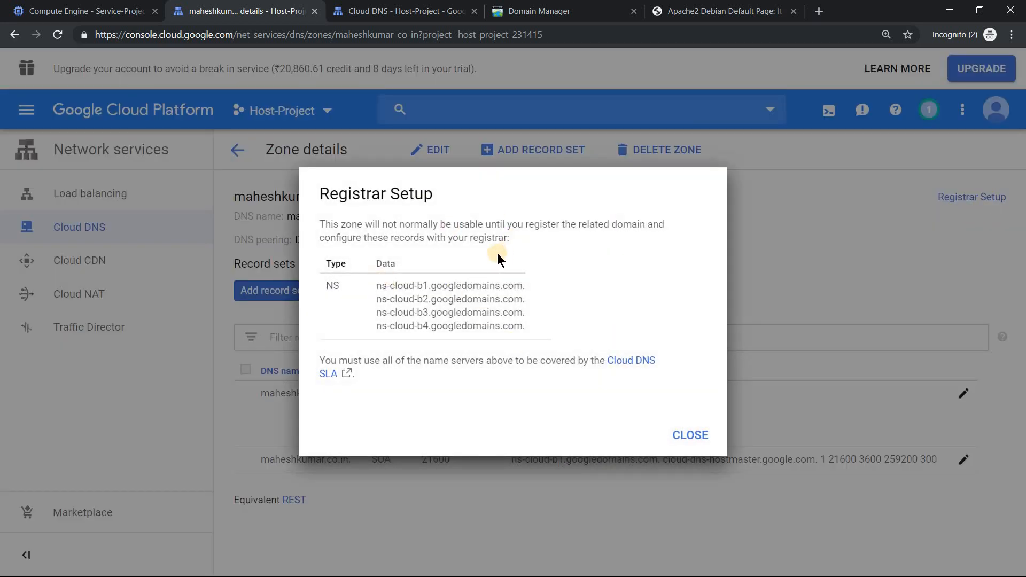
{"action": "left_click_drag", "start_coordinate": [373, 283], "coordinate": [523, 342]}
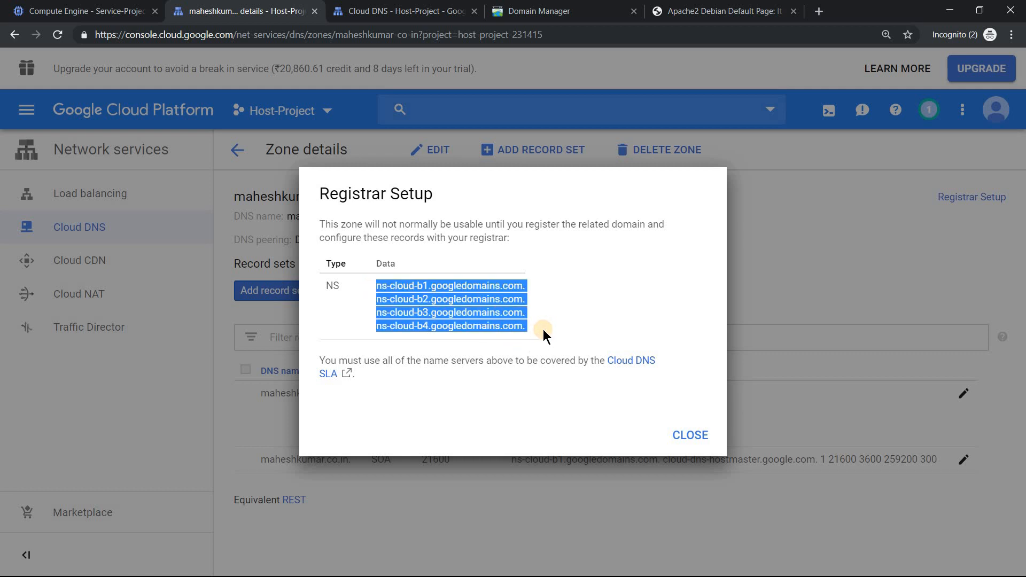
{"action": "left_click", "coordinate": [623, 322]}
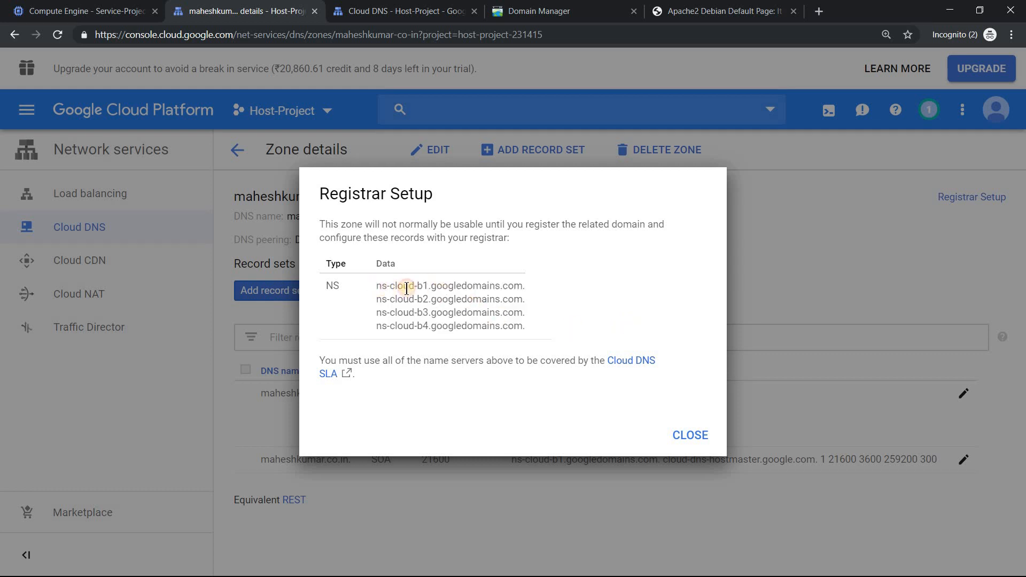
{"action": "left_click_drag", "start_coordinate": [376, 286], "coordinate": [520, 284]}
{"action": "key", "text": "ctrl+c"}
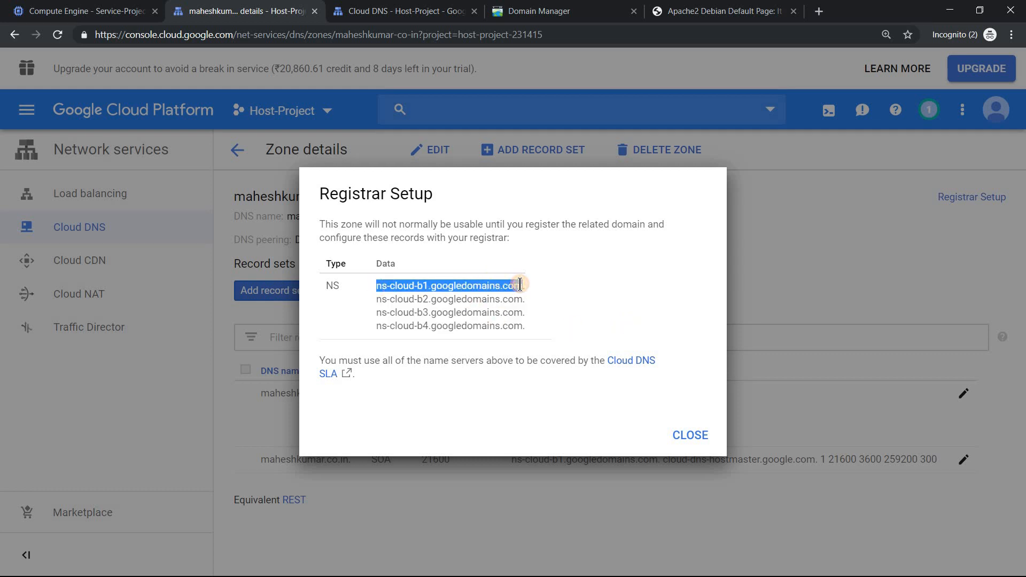
Step: In Domain Manager, open the nameserver settings of the registered domain and choose to use own nameservers
{"action": "left_click", "coordinate": [577, 9]}
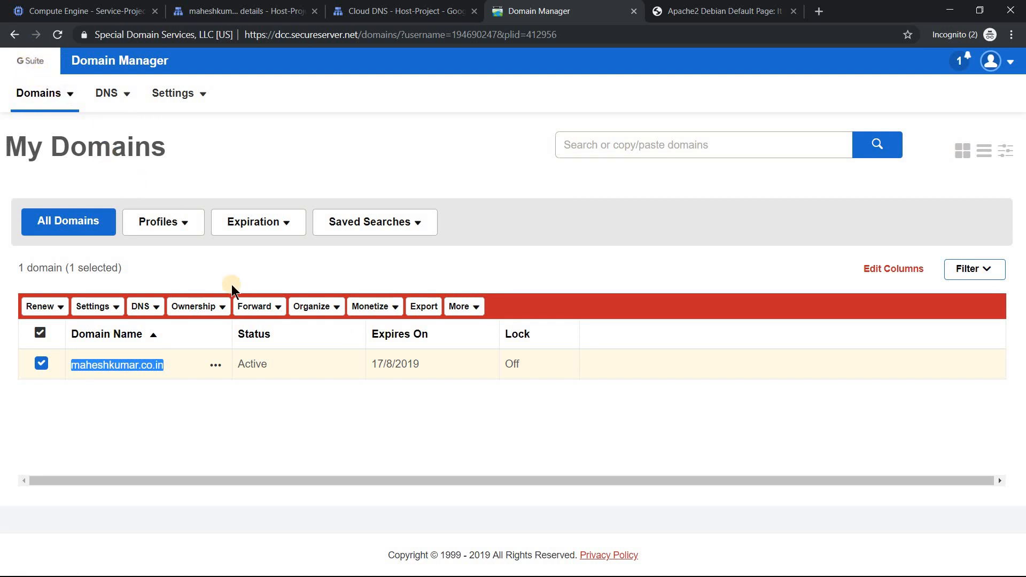
{"action": "left_click", "coordinate": [162, 434]}
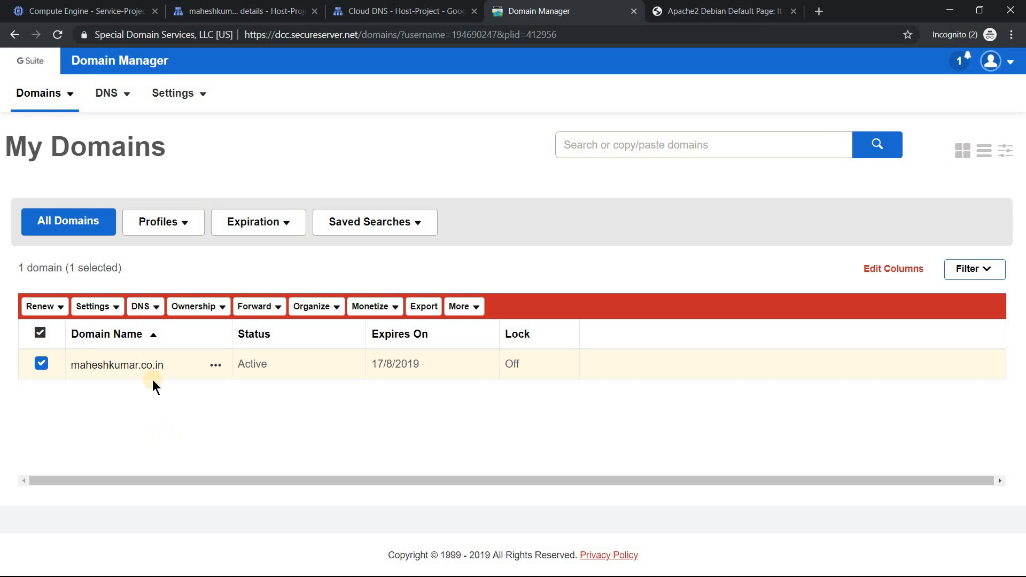
{"action": "left_click", "coordinate": [143, 307]}
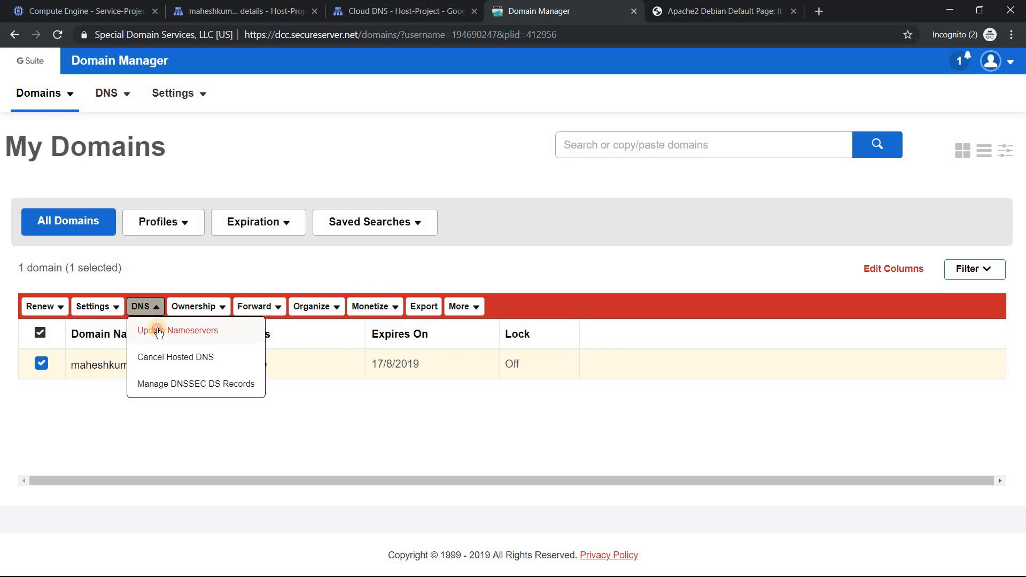
{"action": "left_click", "coordinate": [160, 331]}
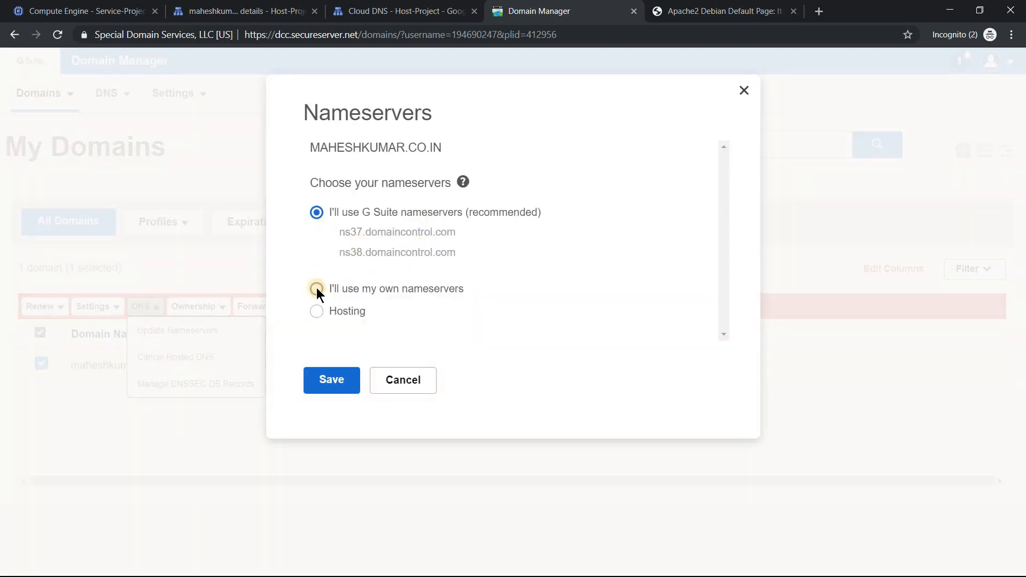
{"action": "left_click", "coordinate": [316, 289]}
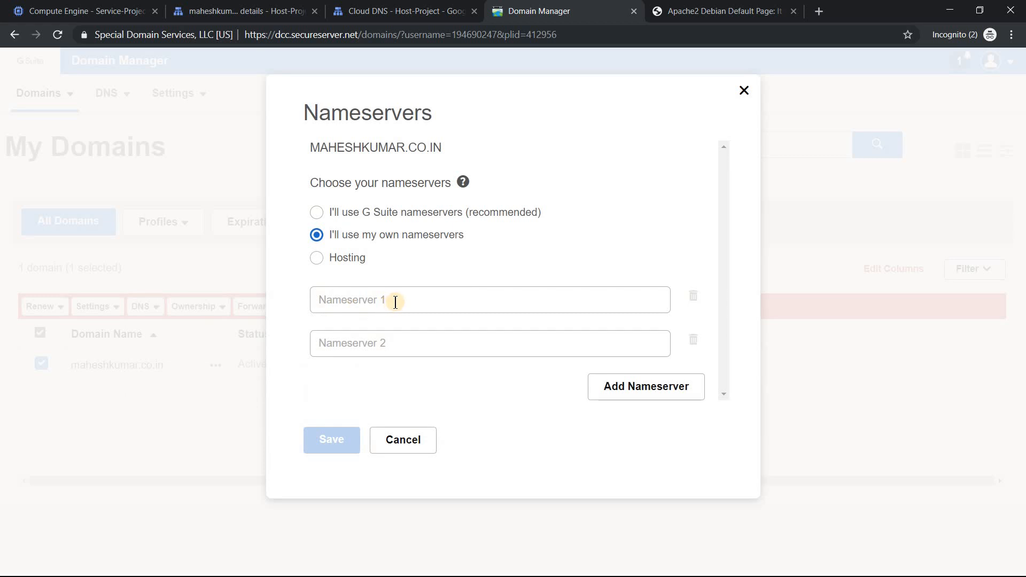
Step: Add two more nameserver entries and fill all four with ns-cloud-b1.googledomains.com
{"action": "left_click", "coordinate": [396, 300]}
{"action": "key", "text": "ctrl+v"}
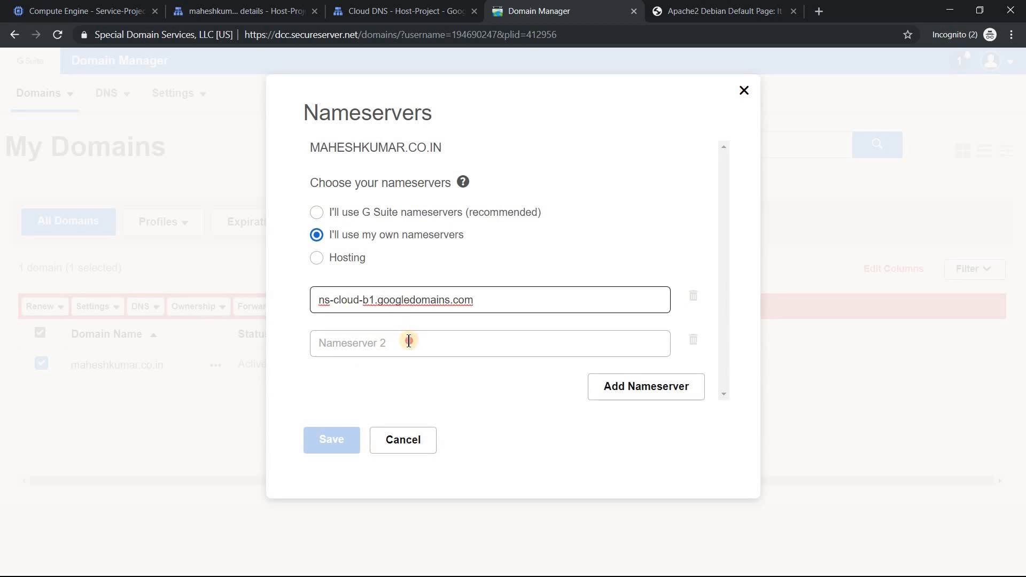
{"action": "left_click", "coordinate": [409, 341]}
{"action": "type", "text": "ns-cloud-b1.googledomains.com"}
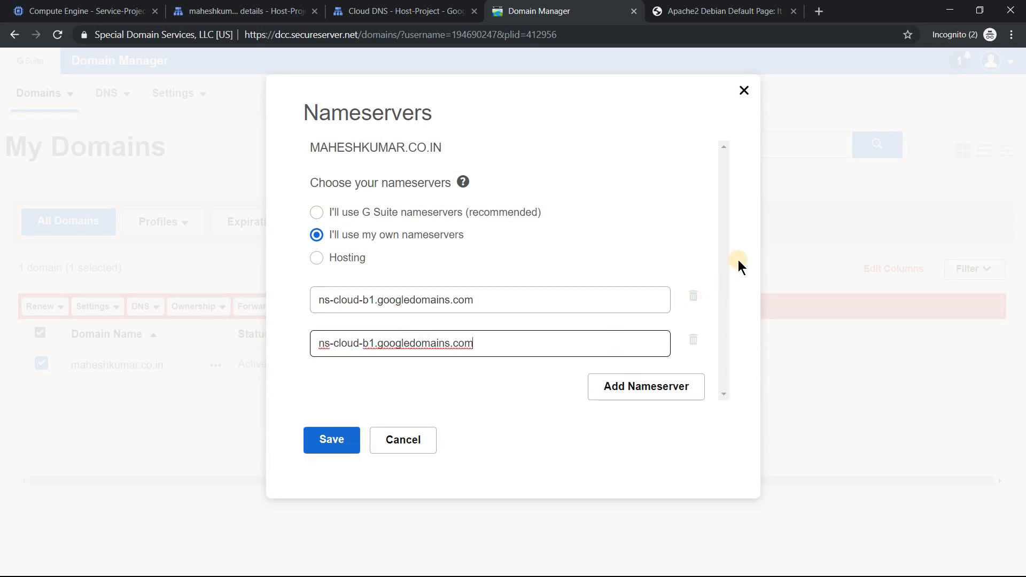
{"action": "left_click", "coordinate": [665, 385]}
{"action": "left_click", "coordinate": [392, 399]}
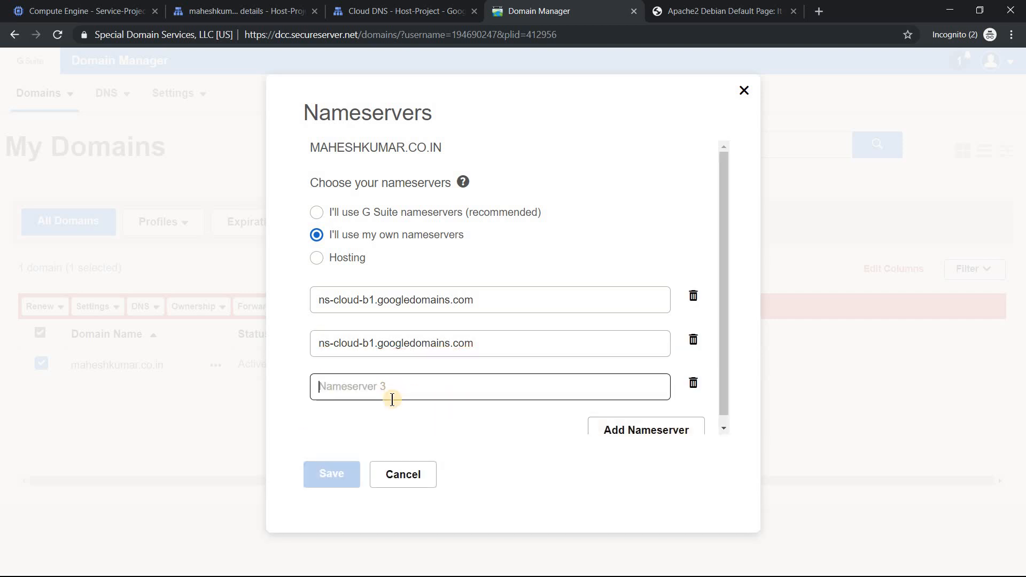
{"action": "type", "text": "ns-cloud-b1.googledomains.com"}
{"action": "left_click", "coordinate": [658, 430]}
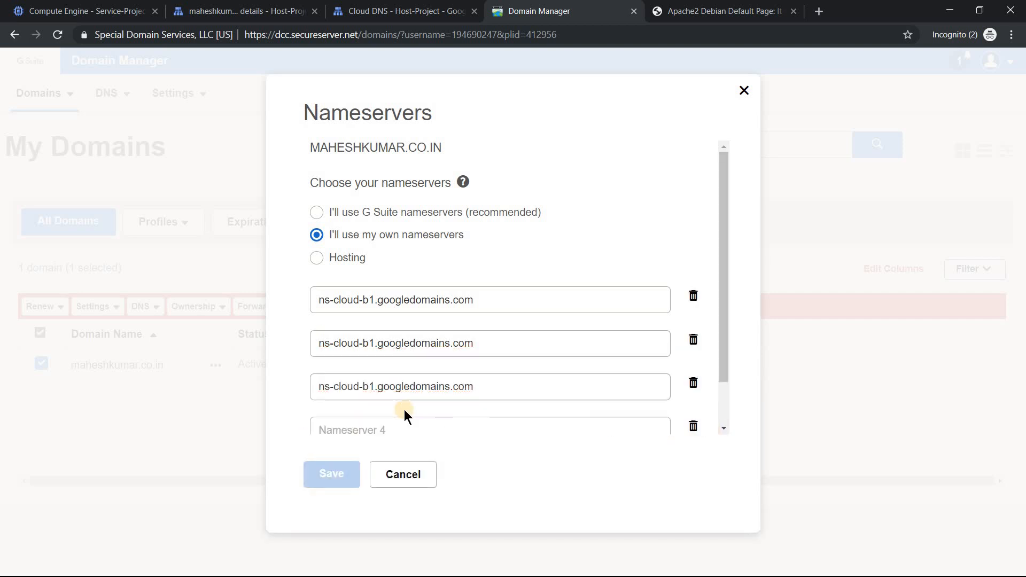
{"action": "left_click", "coordinate": [369, 422]}
{"action": "type", "text": "ns-cloud-b1.googledomains.com"}
{"action": "scroll", "coordinate": [443, 300], "scroll_direction": "down", "scroll_amount": 1}
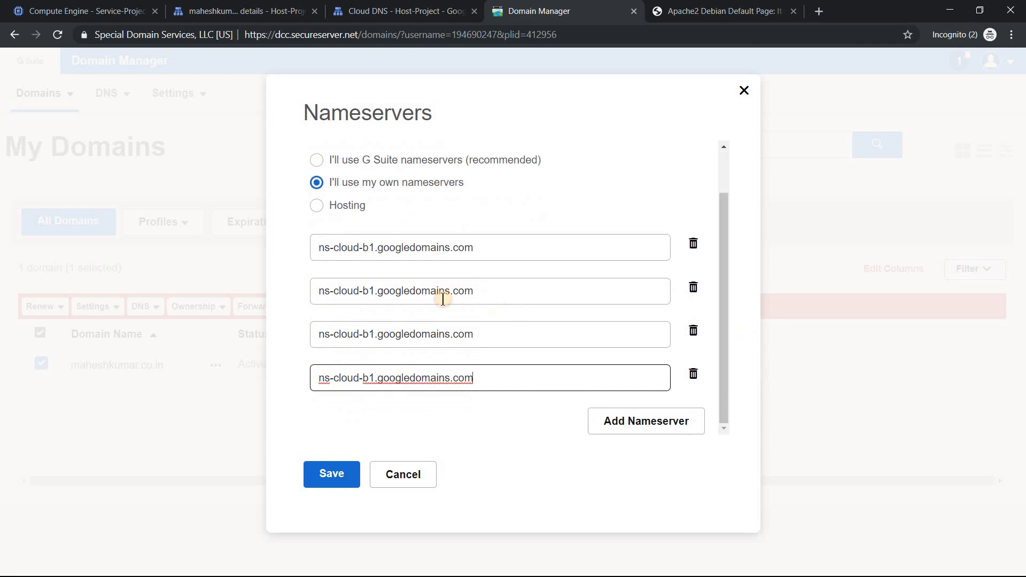
Step: Change the second, third and fourth nameservers to ns-cloud-b2, ns-cloud-b3 and ns-cloud-b4.googledomains.com
{"action": "left_click", "coordinate": [373, 291]}
{"action": "key", "text": "BackSpace"}
{"action": "type", "text": "2"}
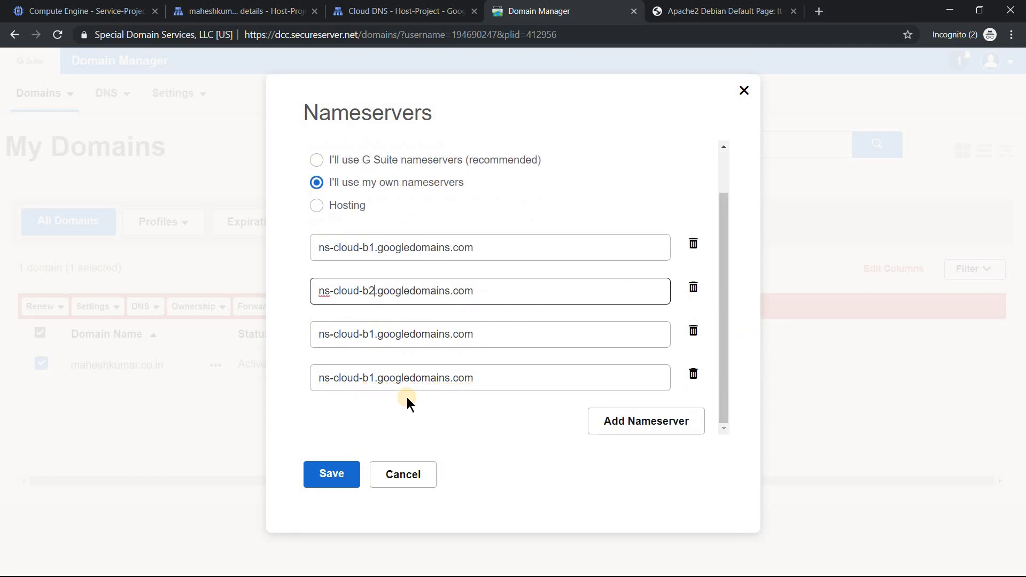
{"action": "left_click", "coordinate": [363, 334]}
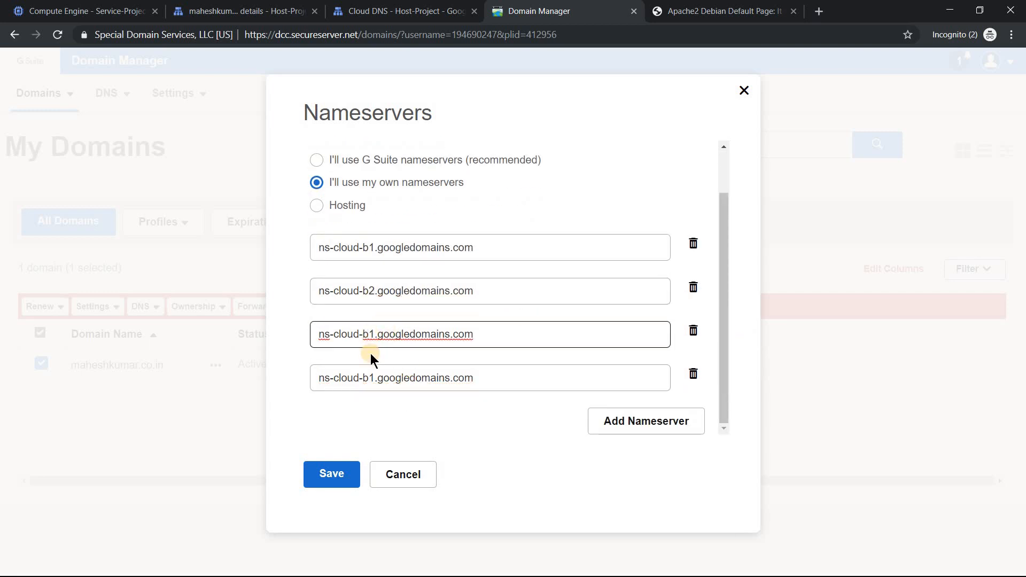
{"action": "key", "text": "Delete"}
{"action": "type", "text": "3"}
{"action": "left_click", "coordinate": [381, 411]}
{"action": "key", "text": "BackSpace"}
{"action": "type", "text": "4"}
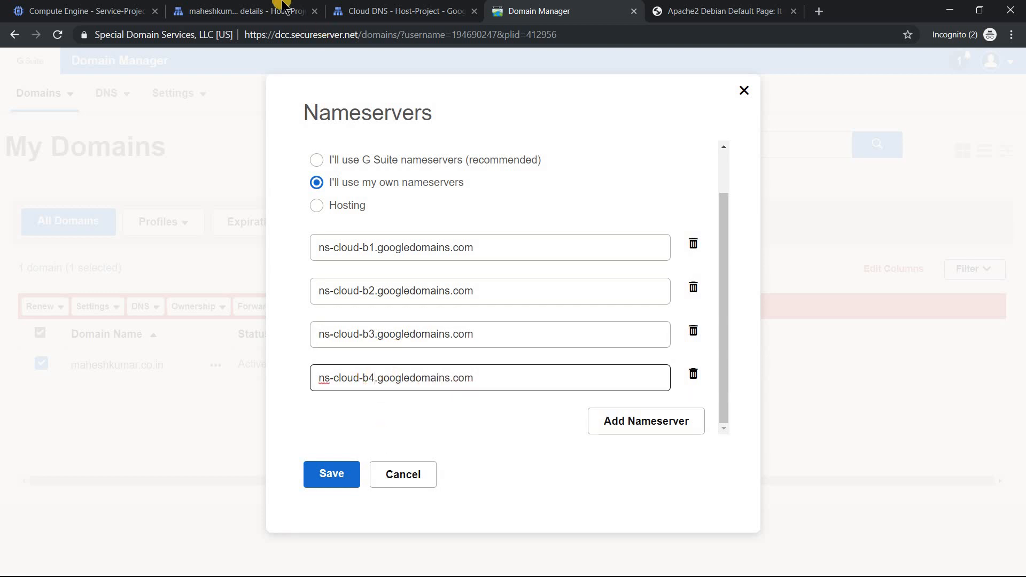
Step: Compare the entries with the name servers in the Cloud DNS registrar setup, and save the domain's nameservers in Domain Manager
{"action": "left_click", "coordinate": [384, 10]}
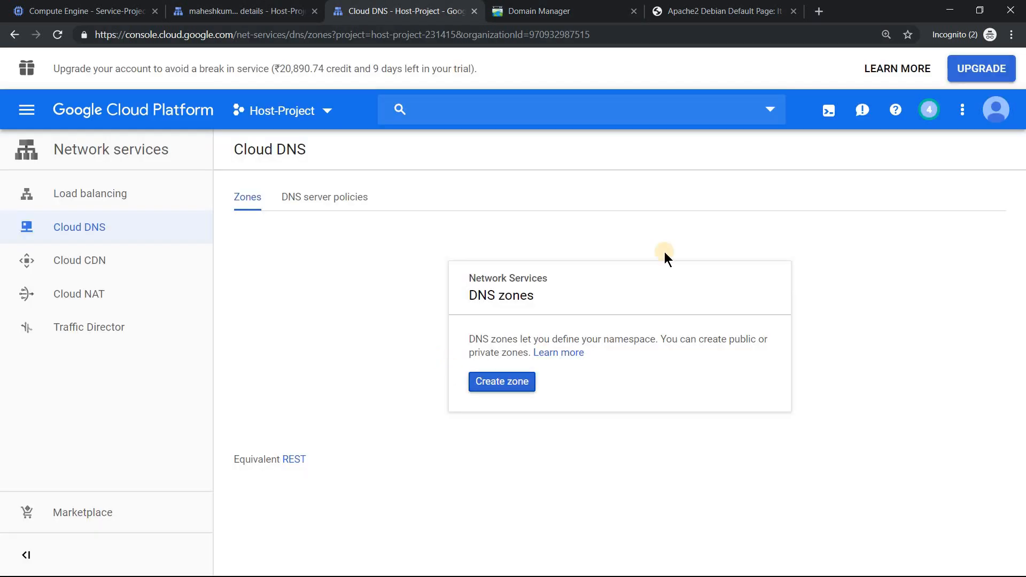
{"action": "left_click", "coordinate": [255, 9]}
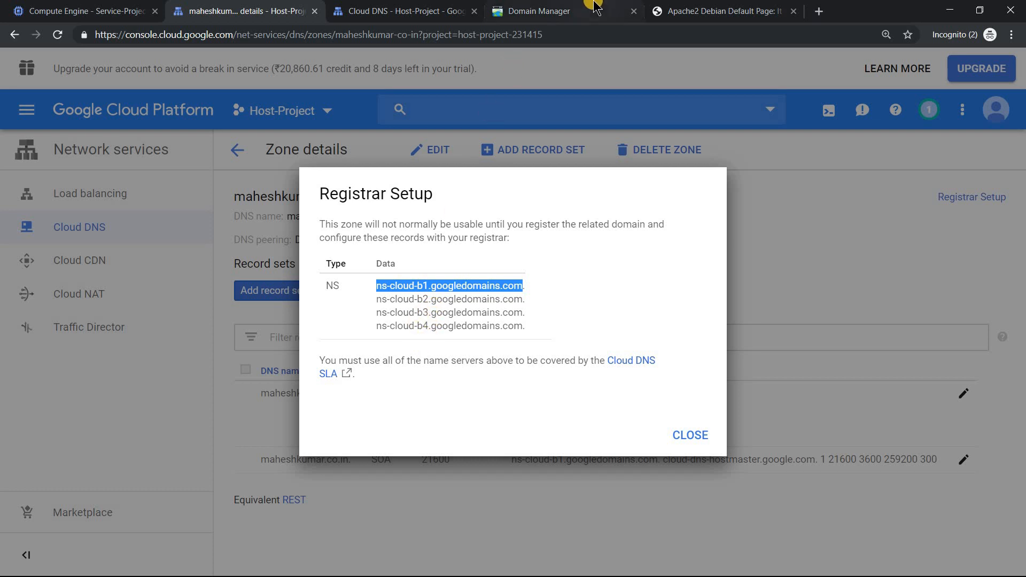
{"action": "left_click", "coordinate": [577, 6]}
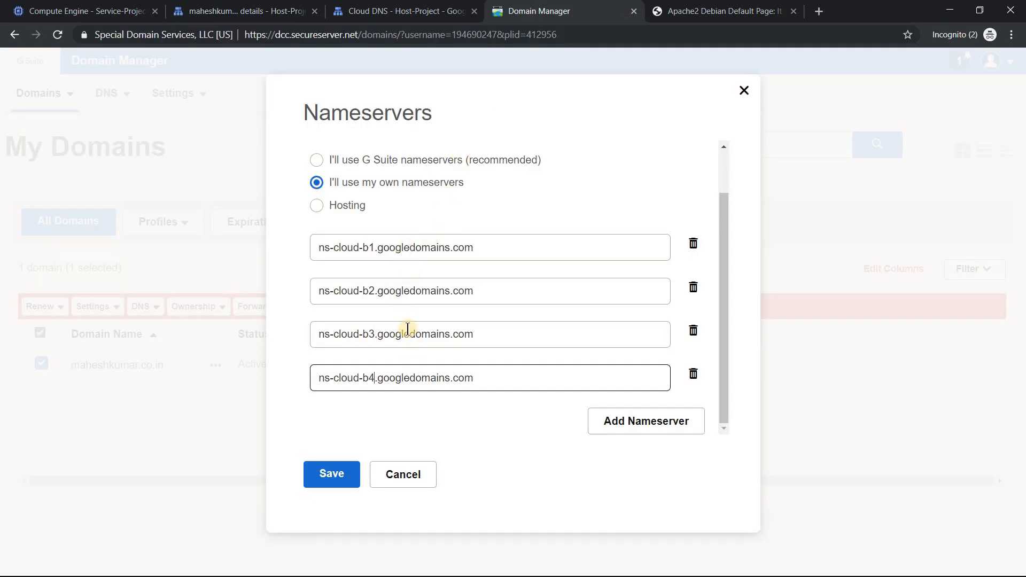
{"action": "left_click", "coordinate": [333, 478]}
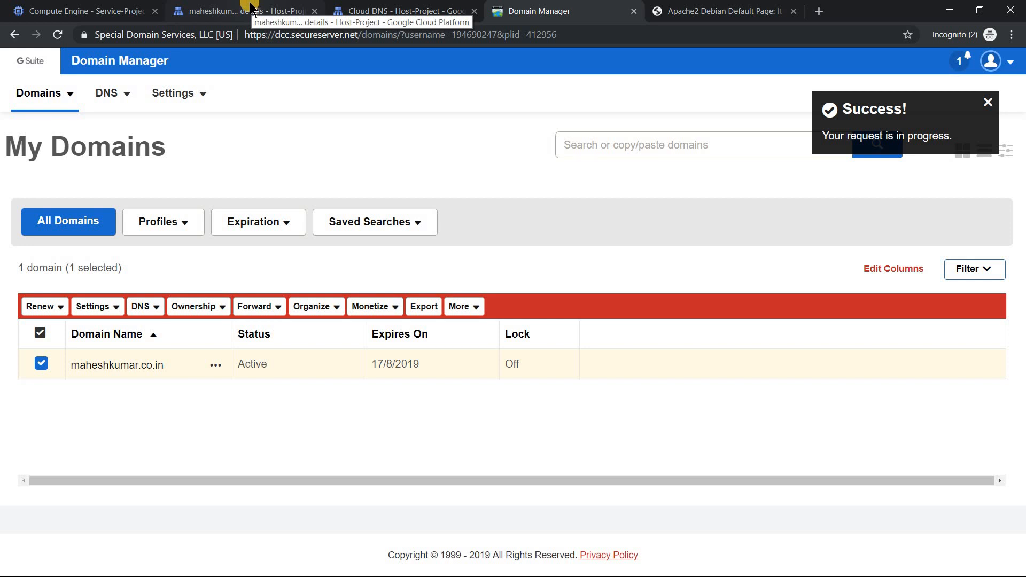
Step: Return to the Cloud DNS zone, close the registrar setup details and start a new record set
{"action": "left_click", "coordinate": [287, 10]}
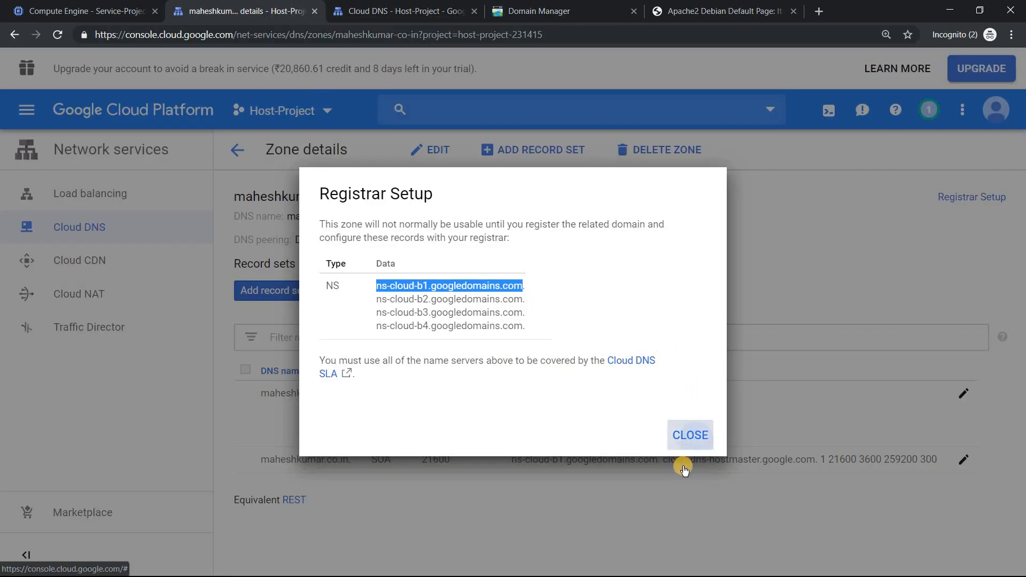
{"action": "left_click", "coordinate": [686, 437]}
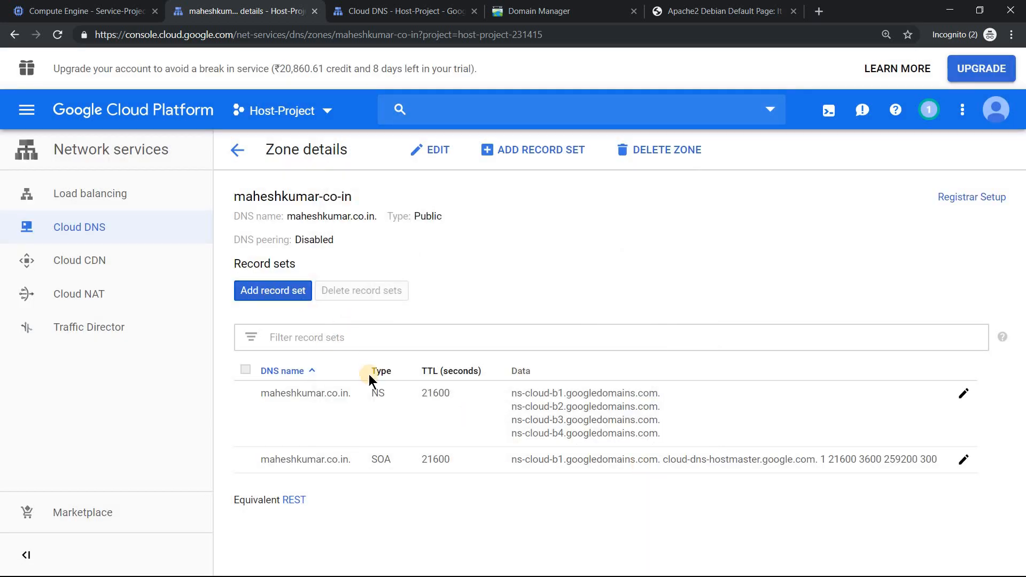
{"action": "left_click", "coordinate": [277, 294]}
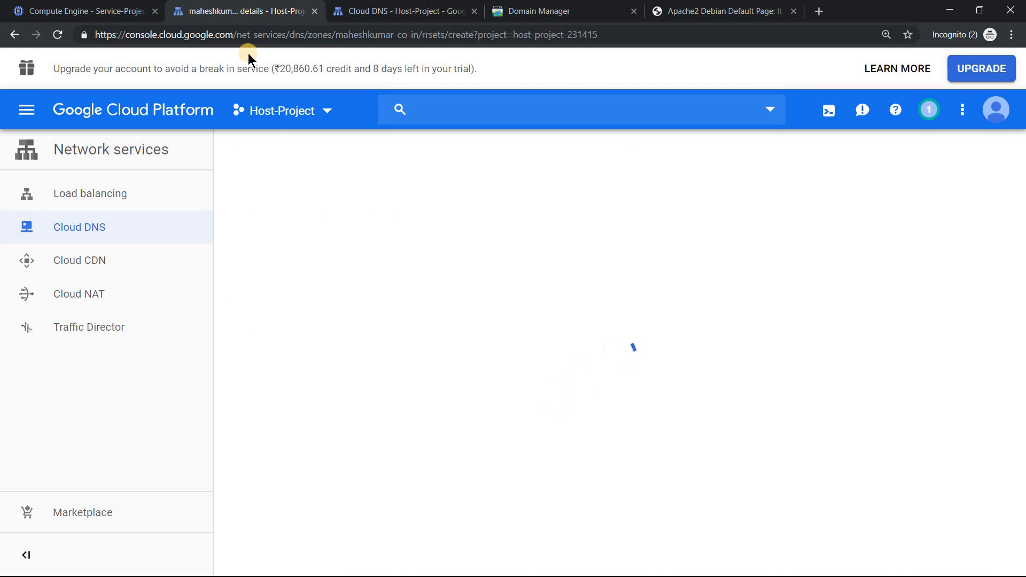
Step: Copy the external IP of web-server-with-dns from Service-Project-A's VM instances and return to the record set form
{"action": "left_click", "coordinate": [107, 6]}
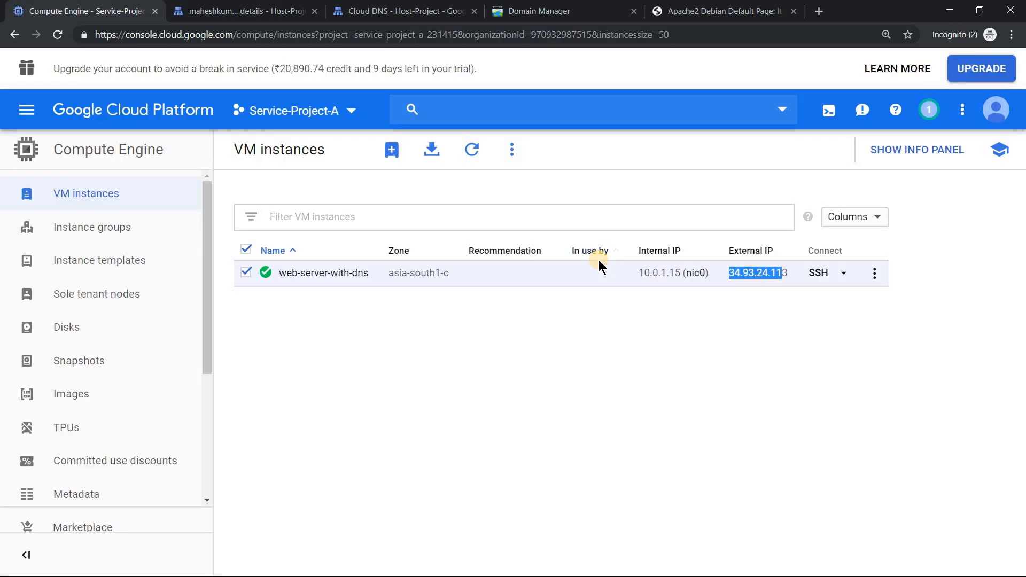
{"action": "left_click_drag", "start_coordinate": [729, 274], "coordinate": [781, 273]}
{"action": "left_click", "coordinate": [774, 298]}
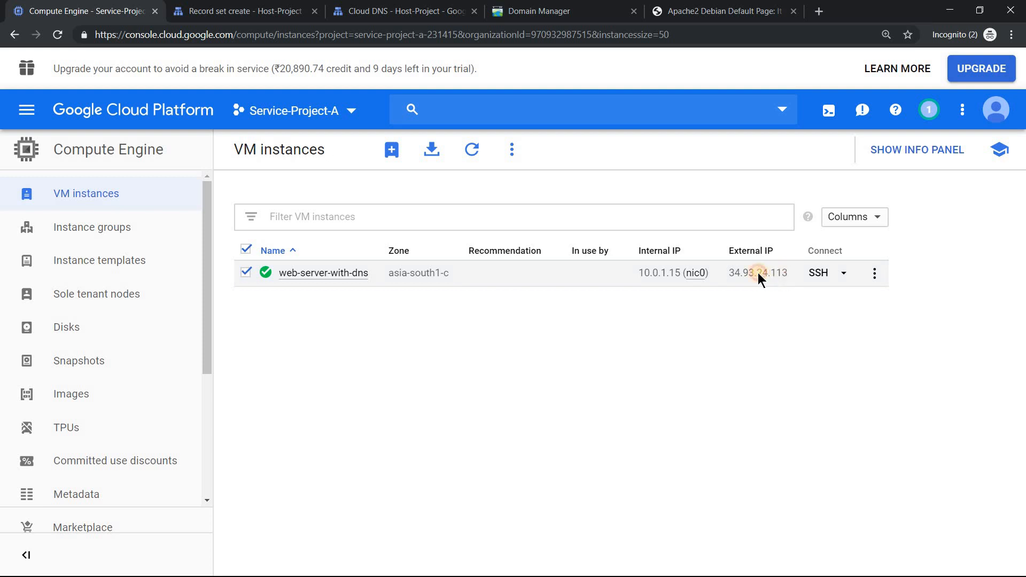
{"action": "right_click", "coordinate": [736, 271]}
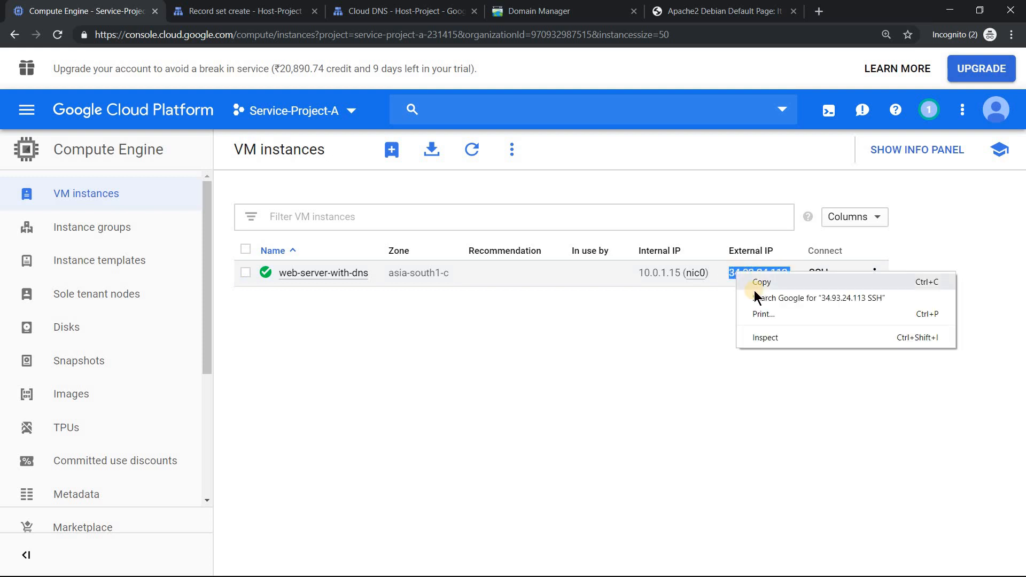
{"action": "left_click", "coordinate": [758, 281]}
{"action": "left_click", "coordinate": [278, 11]}
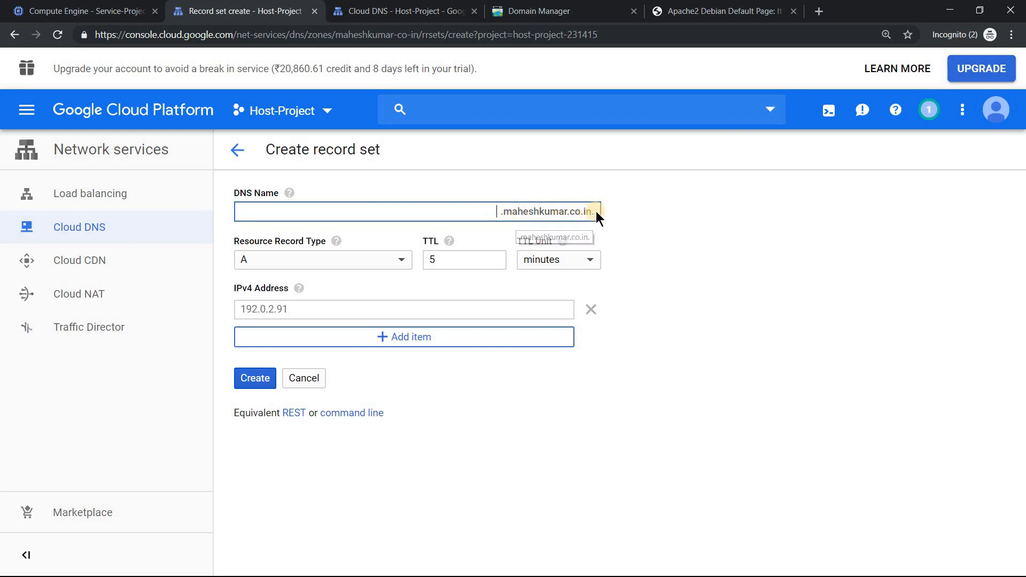
Step: Create an A record for the root domain with IPv4 address 34.93.24.113 and a TTL of 1 minute
{"action": "left_click", "coordinate": [291, 309]}
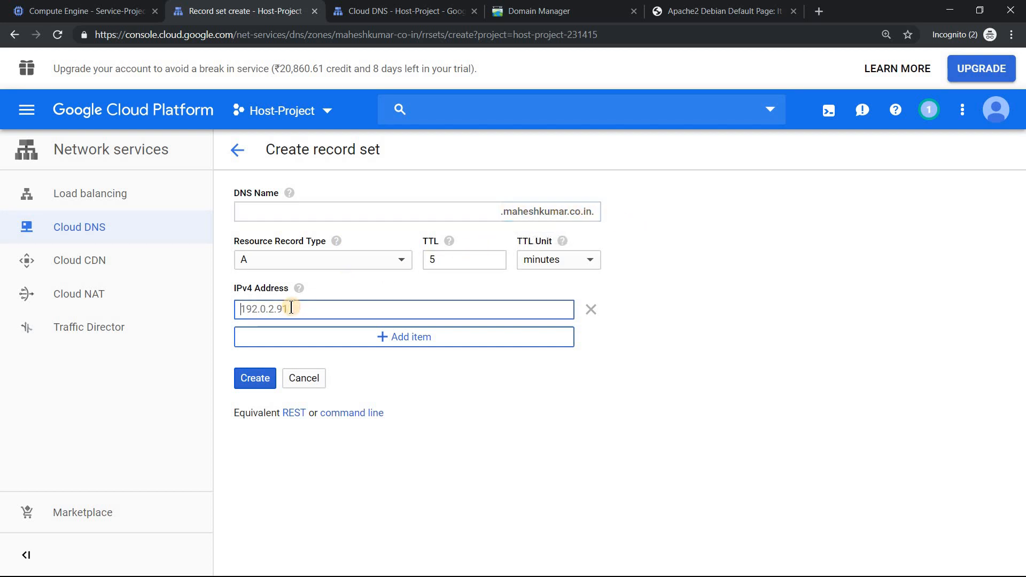
{"action": "type", "text": "34.93.24.113"}
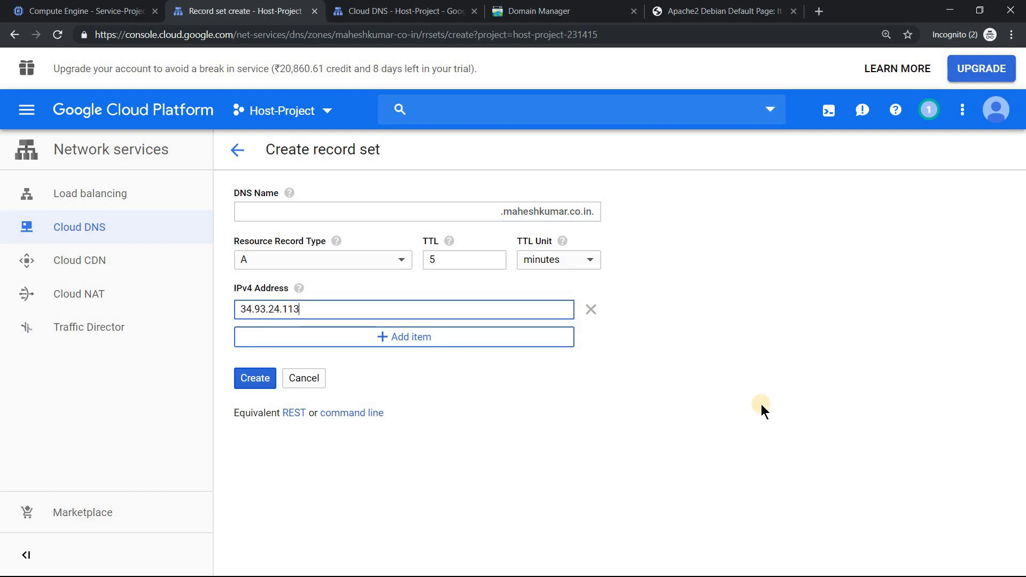
{"action": "left_click_drag", "start_coordinate": [442, 258], "coordinate": [420, 264]}
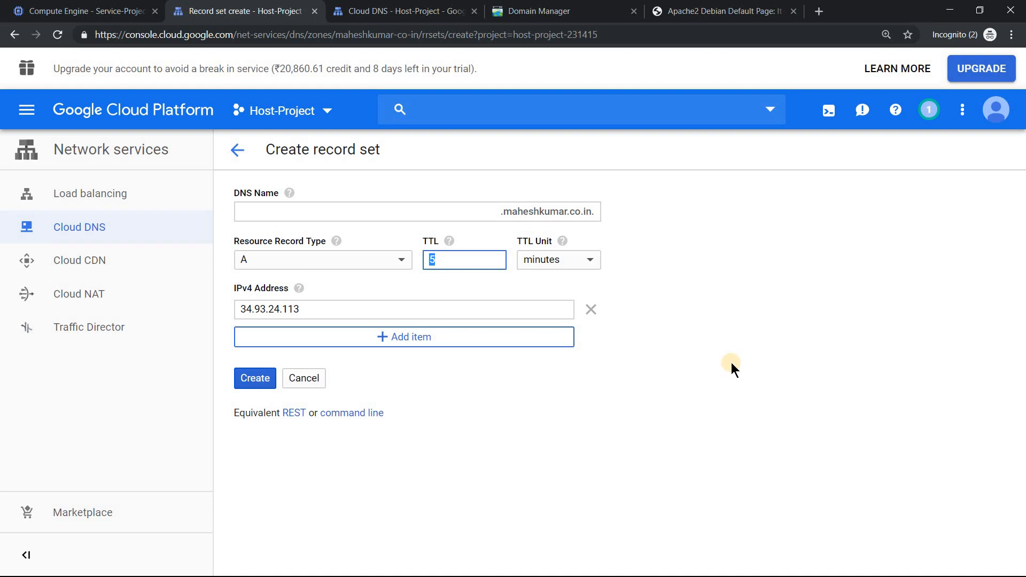
{"action": "type", "text": "1"}
{"action": "left_click", "coordinate": [251, 382]}
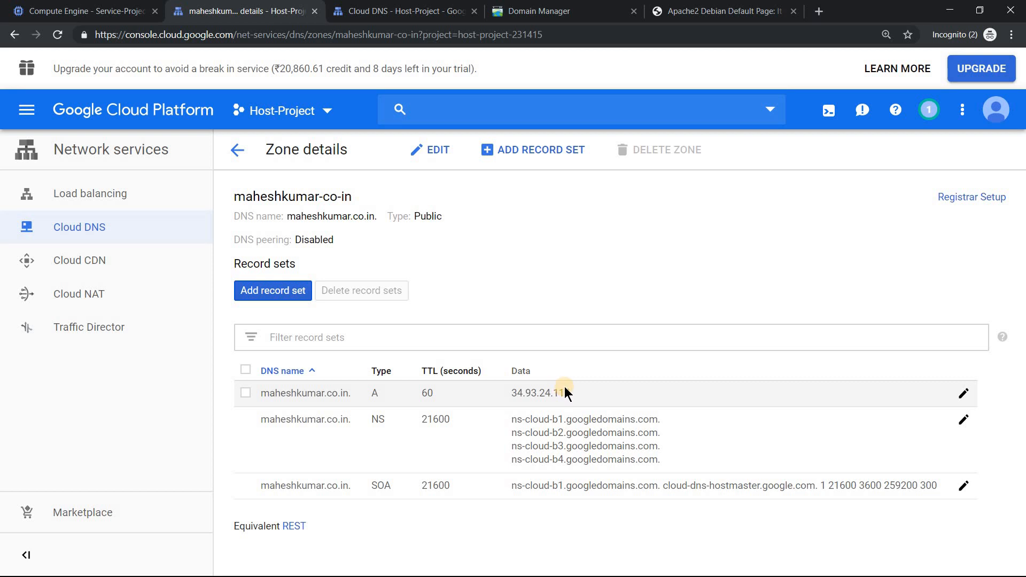
Step: Start another record set in the zone and set its resource record type to CNAME
{"action": "left_click", "coordinate": [286, 292]}
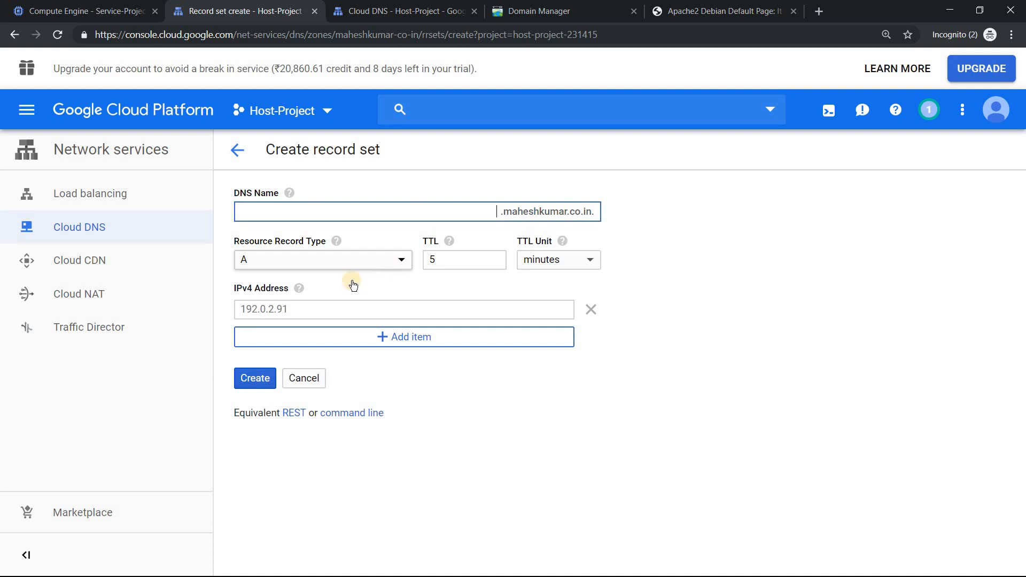
{"action": "left_click", "coordinate": [331, 261]}
{"action": "left_click", "coordinate": [262, 321]}
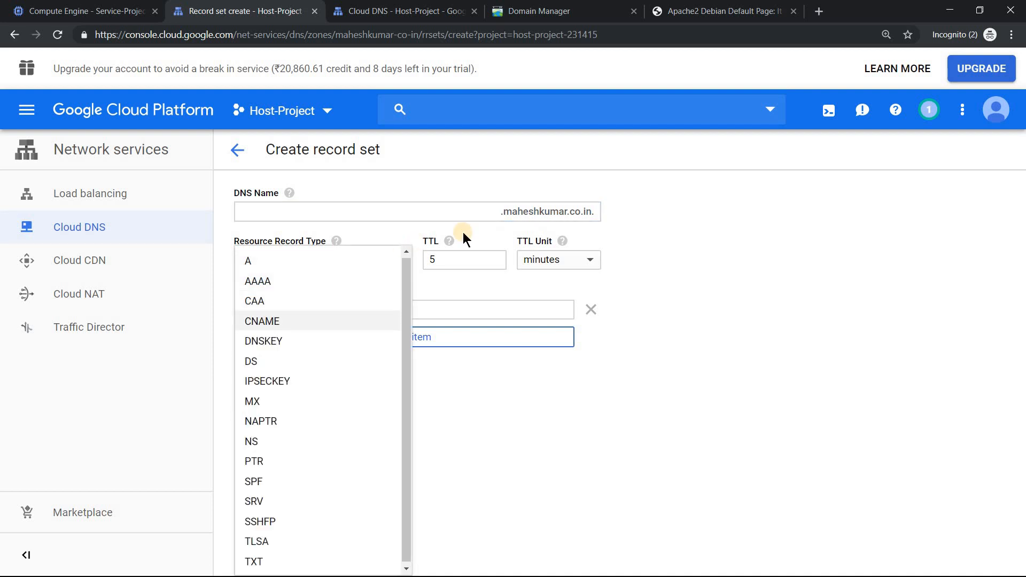
{"action": "left_click", "coordinate": [481, 212]}
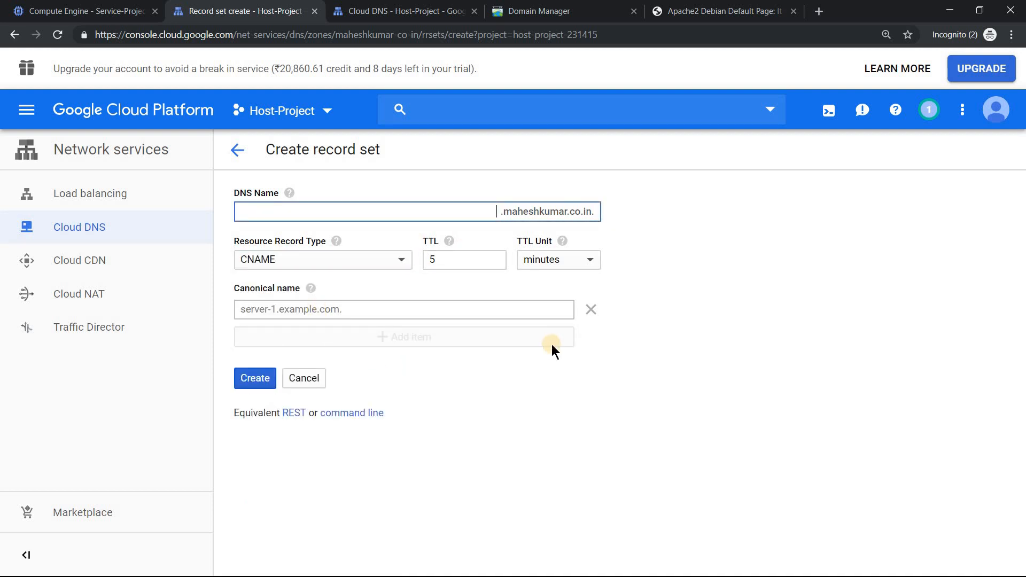
{"action": "type", "text": "www"}
{"action": "left_click", "coordinate": [423, 310]}
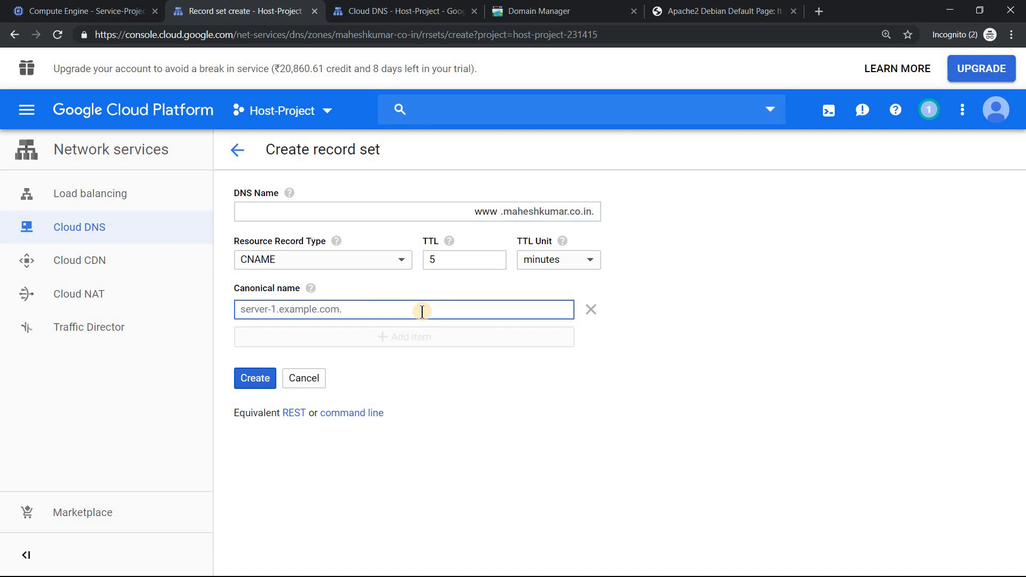
{"action": "left_click", "coordinate": [499, 211]}
{"action": "key", "text": "BackSpace"}
{"action": "key", "text": "BackSpace"}
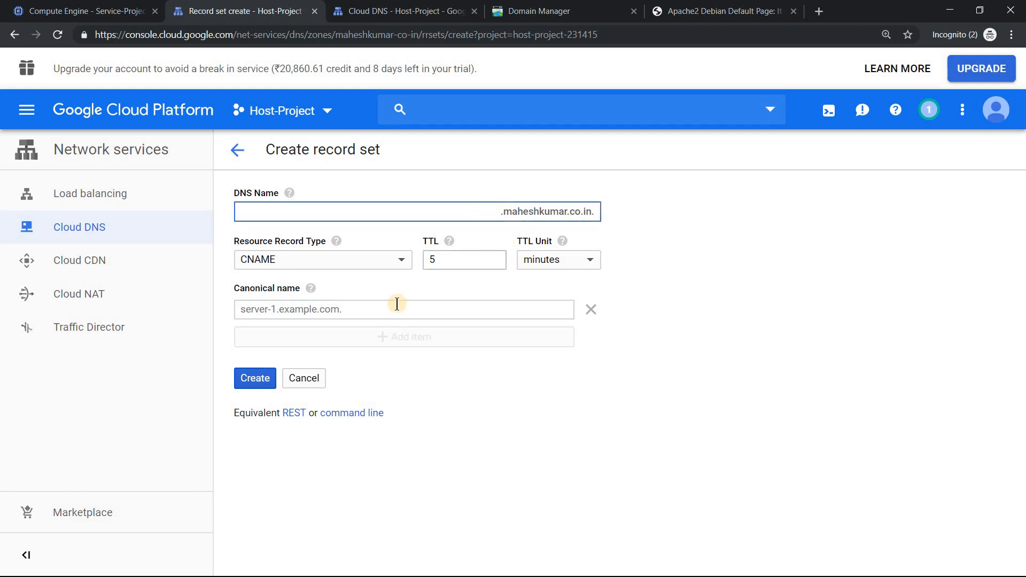
Step: Enter the domain with the www prefix as the canonical name and try to create the record set with a blank DNS name
{"action": "left_click", "coordinate": [364, 315]}
{"action": "type", "text": "www"}
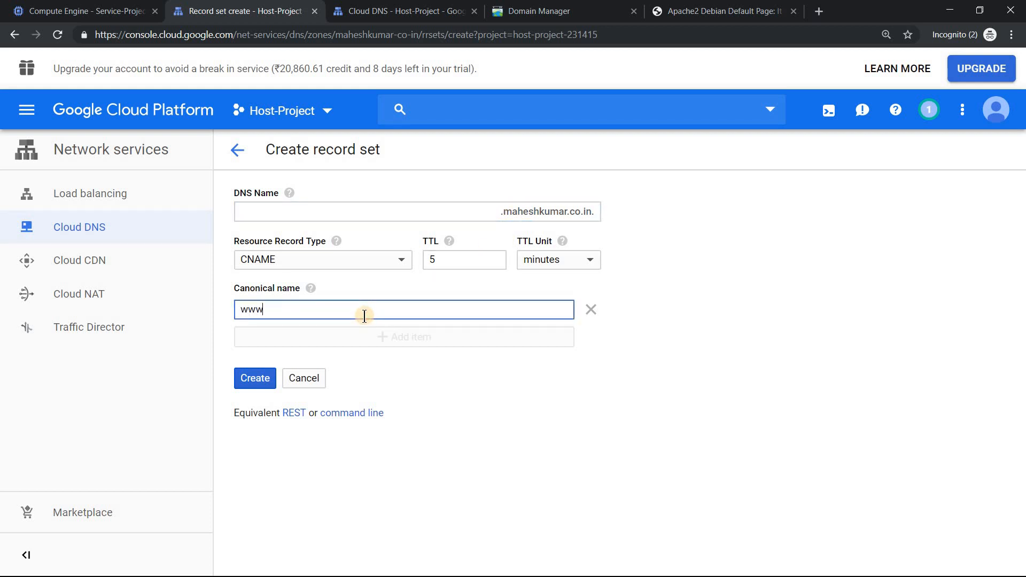
{"action": "type", "text": ".maheshkumar.co.in"}
{"action": "left_click", "coordinate": [254, 378]}
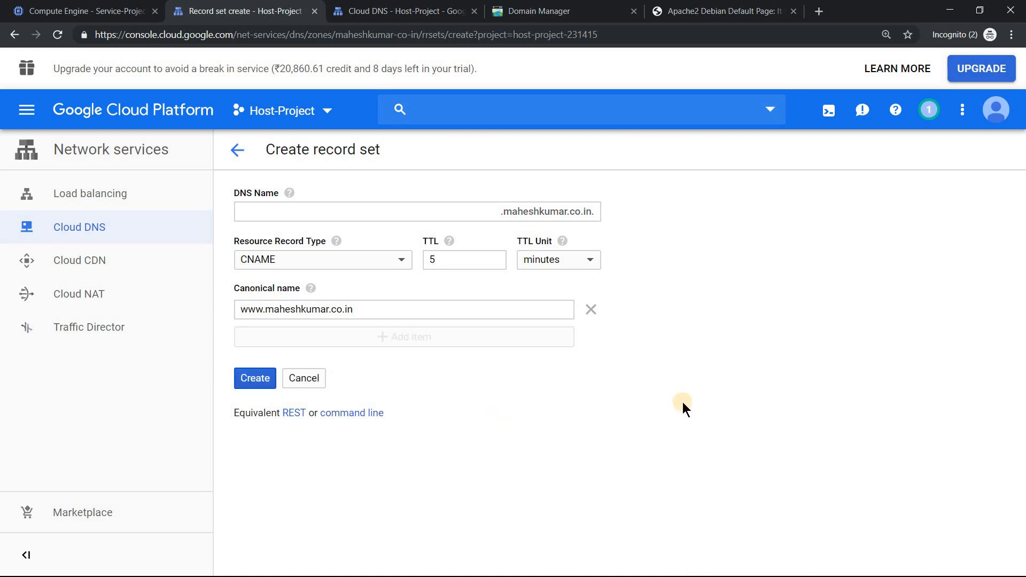
{"action": "left_click", "coordinate": [259, 378]}
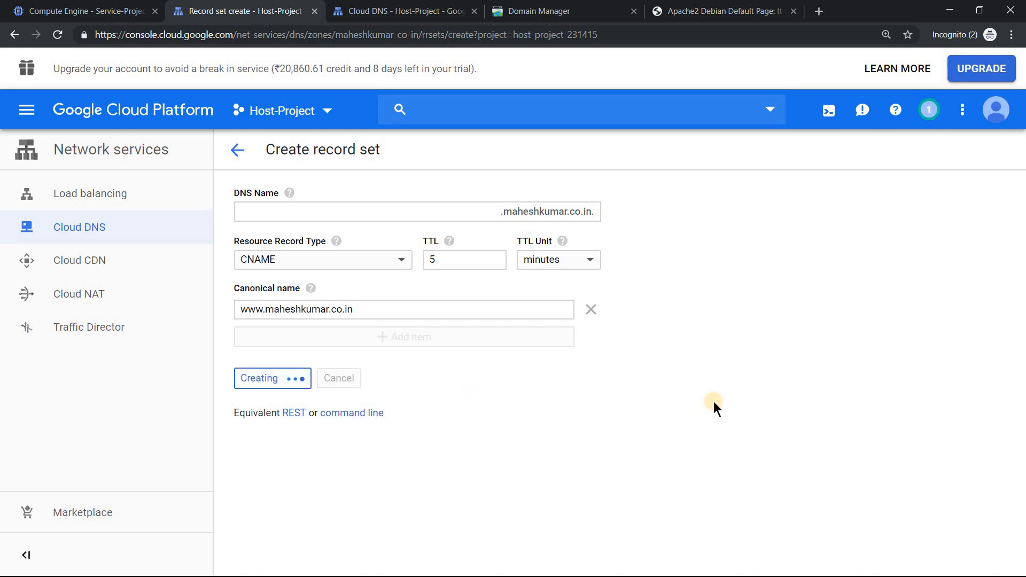
Step: Move www from the canonical name to the DNS name, keep only the root domain as canonical name, and create the CNAME record
{"action": "double_click", "coordinate": [251, 310]}
{"action": "key", "text": "ctrl+x"}
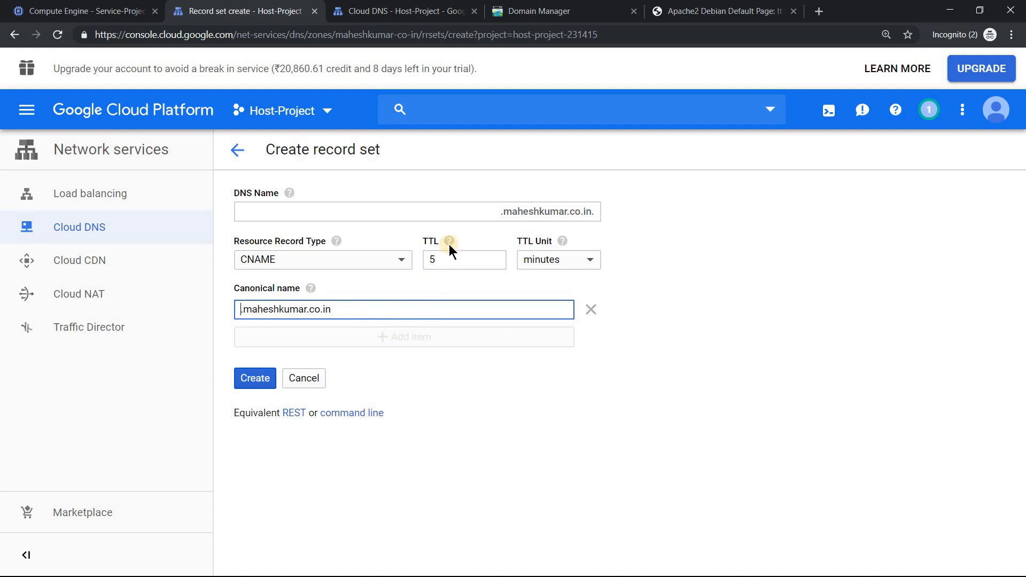
{"action": "left_click", "coordinate": [499, 211]}
{"action": "key", "text": "ctrl+v"}
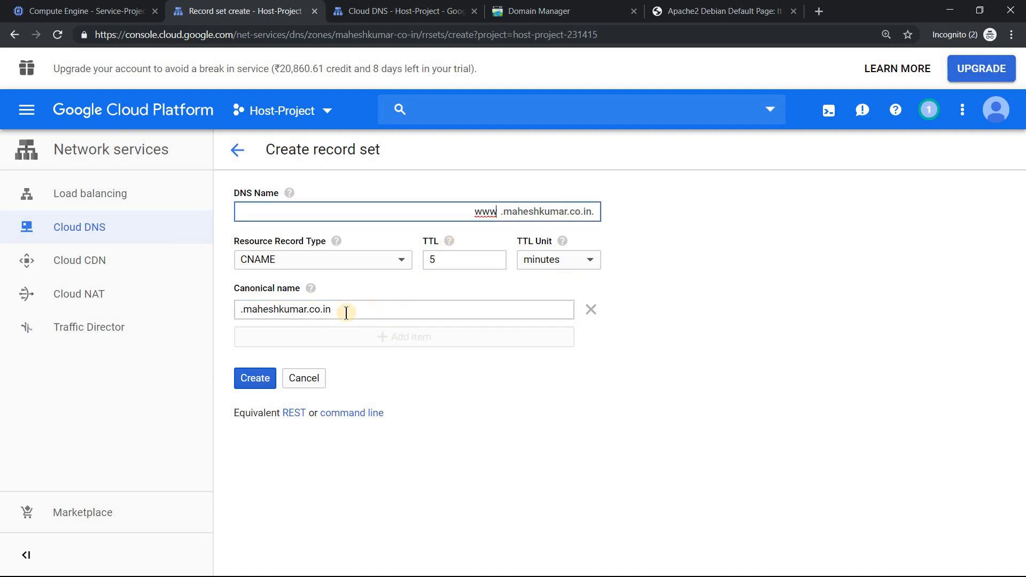
{"action": "left_click", "coordinate": [242, 309]}
{"action": "key", "text": "Delete"}
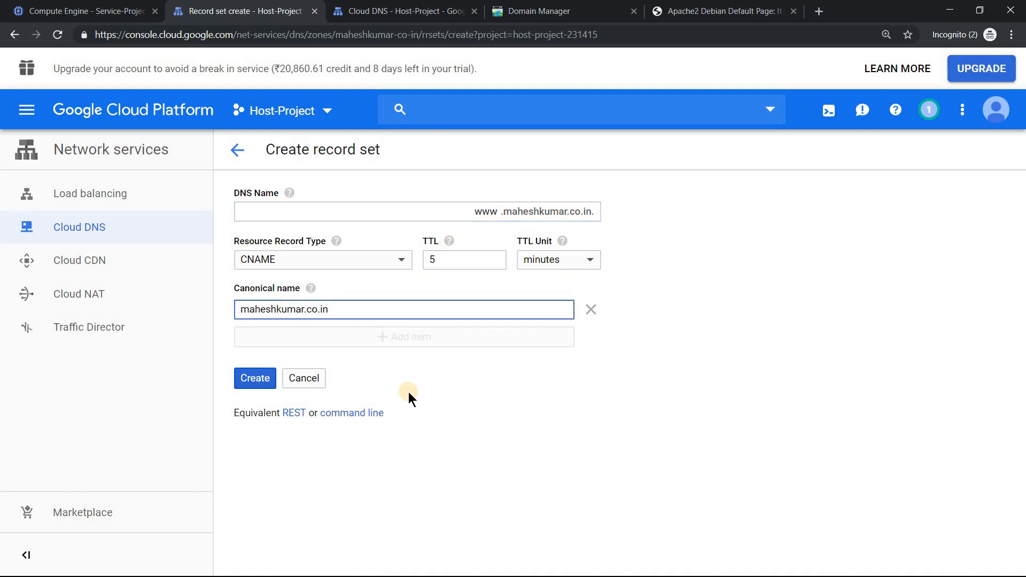
{"action": "left_click", "coordinate": [253, 380]}
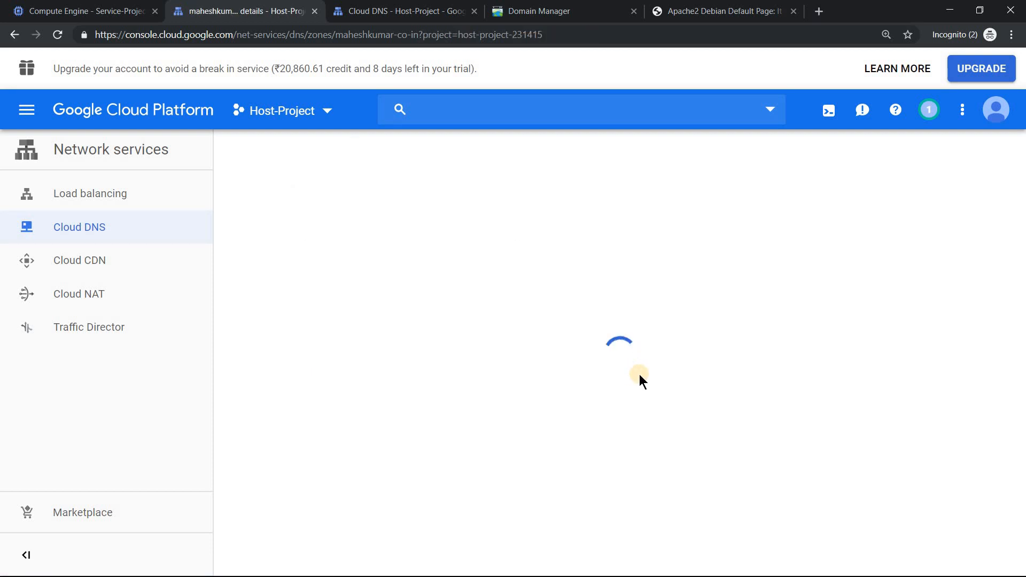
Step: Review the zone's record sets and highlight the name servers in the NS record
{"action": "left_click_drag", "start_coordinate": [1021, 316], "coordinate": [1022, 359]}
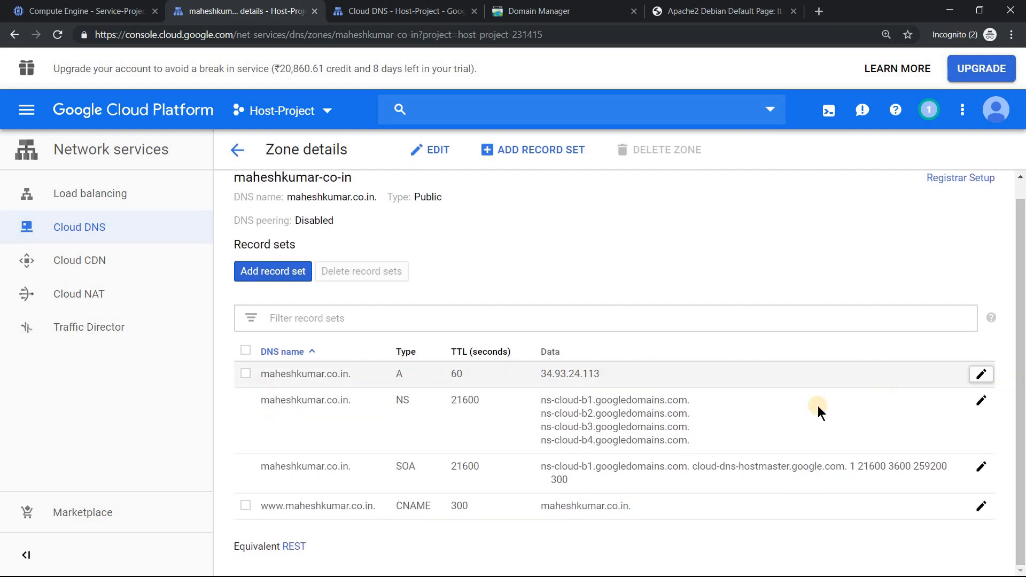
{"action": "left_click_drag", "start_coordinate": [540, 395], "coordinate": [680, 442]}
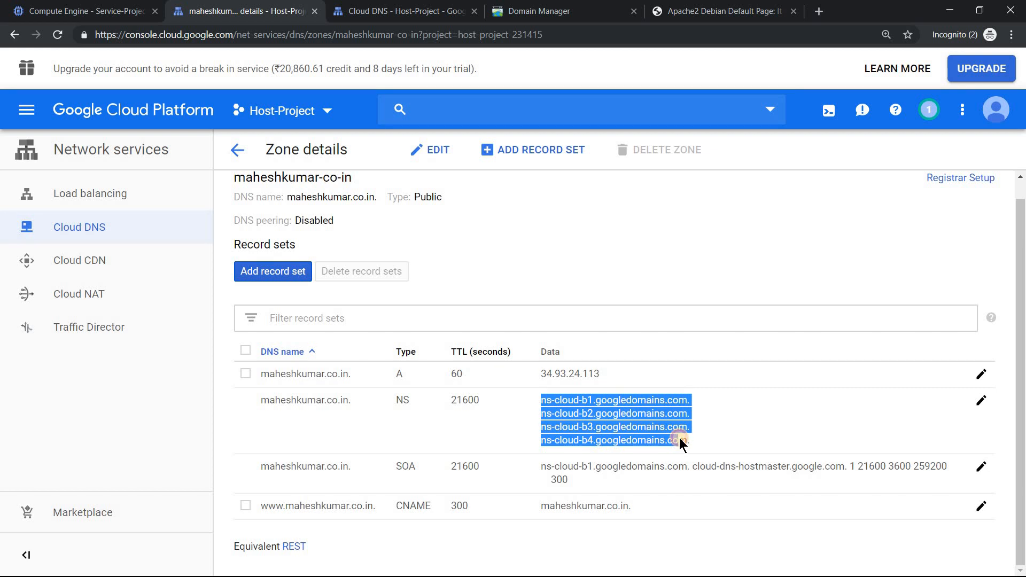
{"action": "left_click_drag", "start_coordinate": [681, 441], "coordinate": [677, 441]}
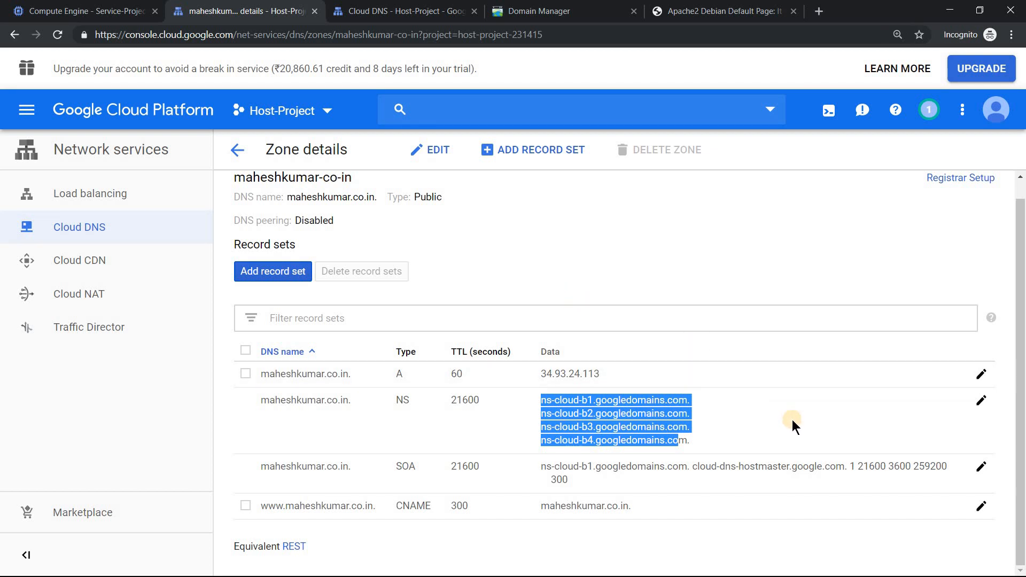
Step: Check the web page served at the www domain and the external IP of web-server-with-dns in Service-Project-A
{"action": "left_click", "coordinate": [719, 11]}
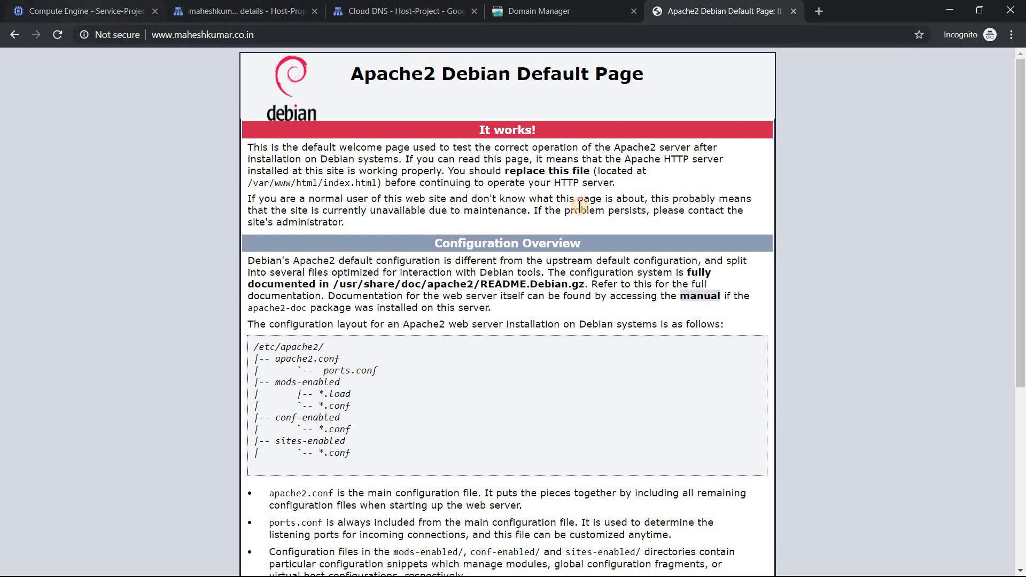
{"action": "key", "text": "ctrl+1"}
{"action": "left_click_drag", "start_coordinate": [727, 273], "coordinate": [791, 278]}
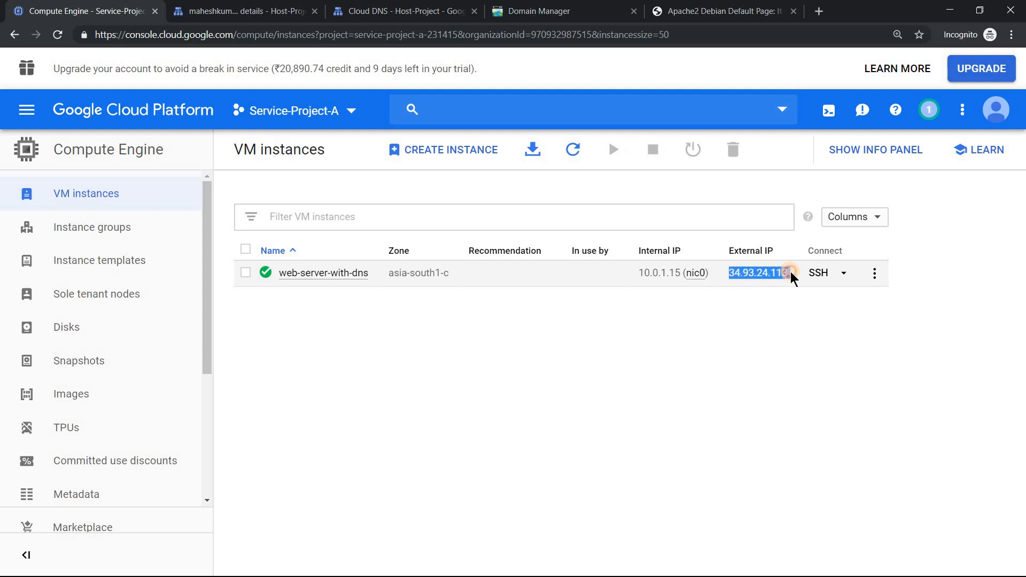
Step: Select the web-server-with-dns VM instance and return to the domain's Cloud DNS zone details
{"action": "left_click", "coordinate": [245, 272]}
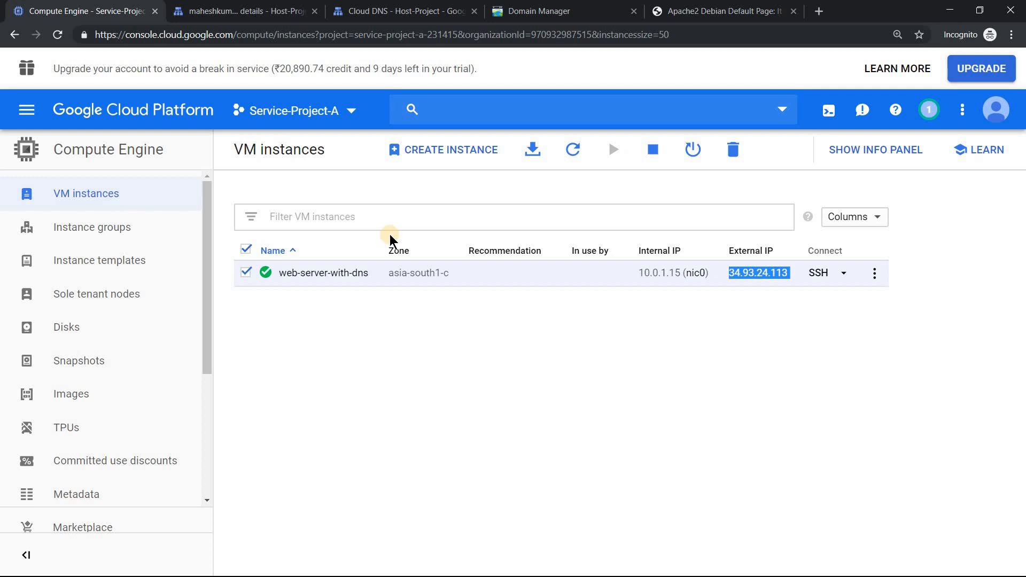
{"action": "left_click", "coordinate": [384, 11]}
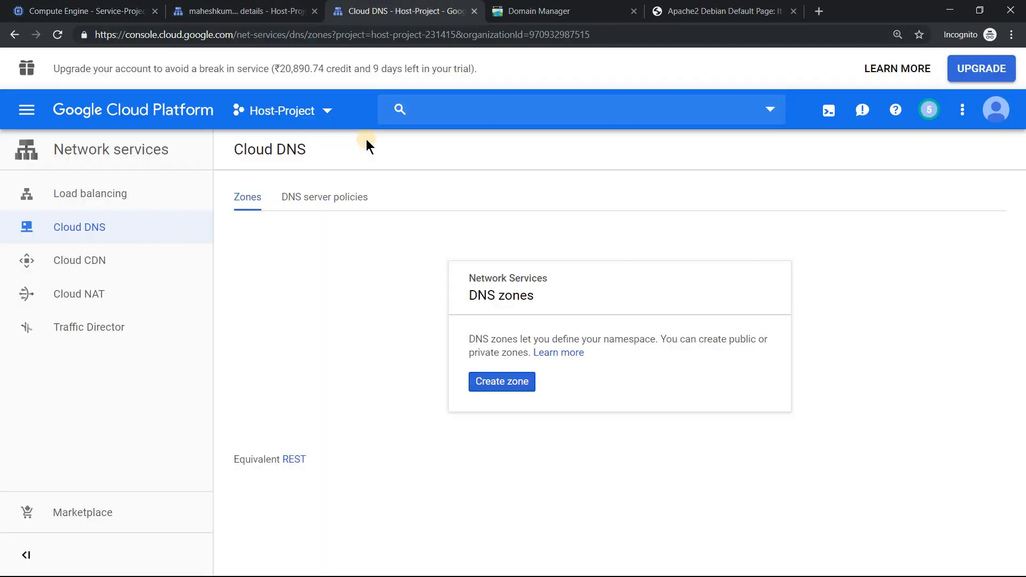
{"action": "left_click", "coordinate": [228, 11]}
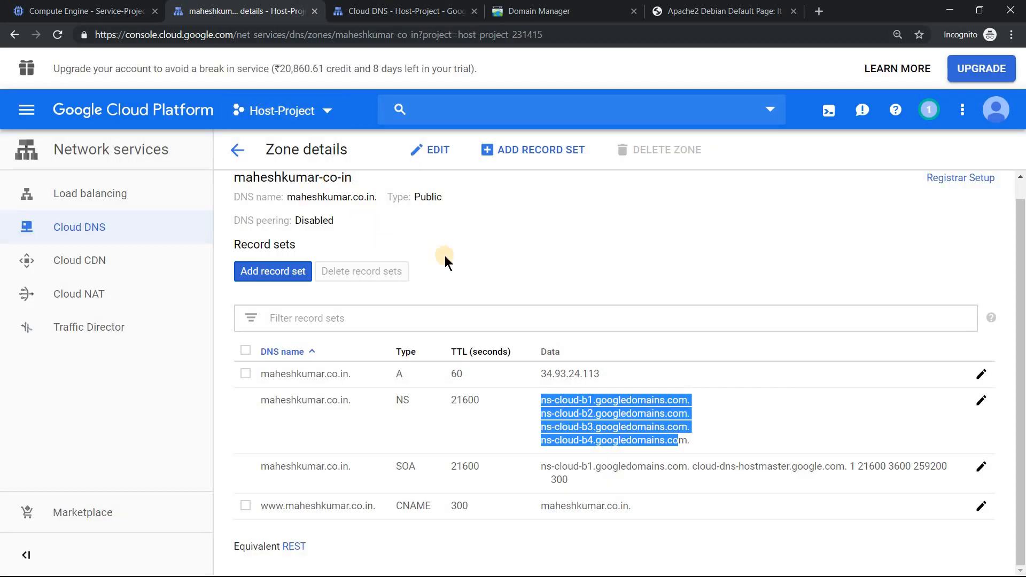